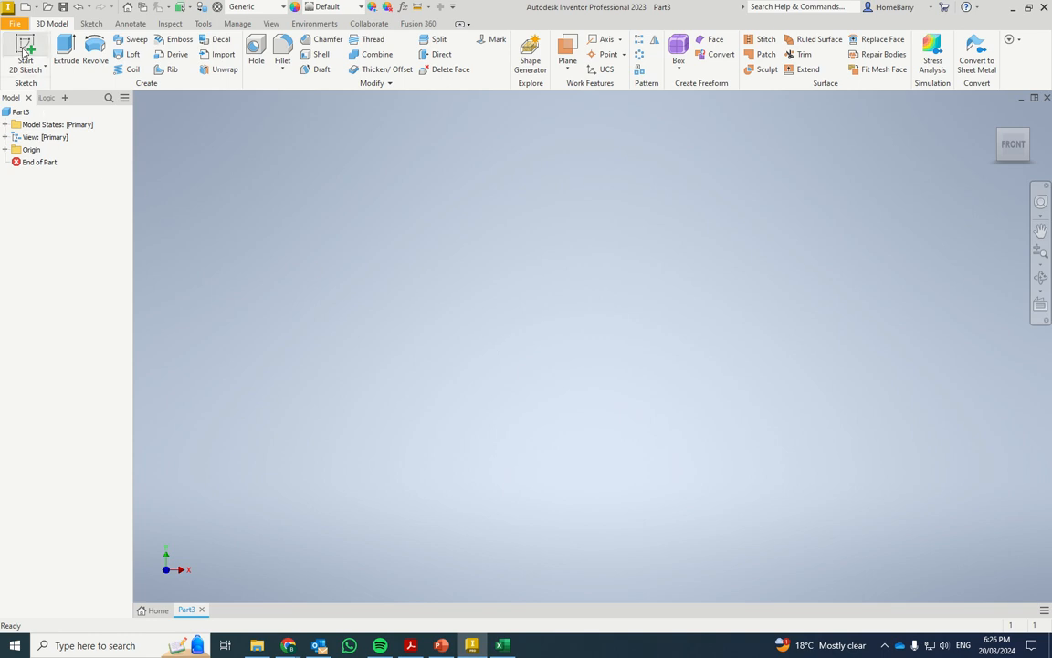
Create a 2D sketch on the XY plane and draw a 30 mm diameter circle centred on the origin
left_click(25, 47)
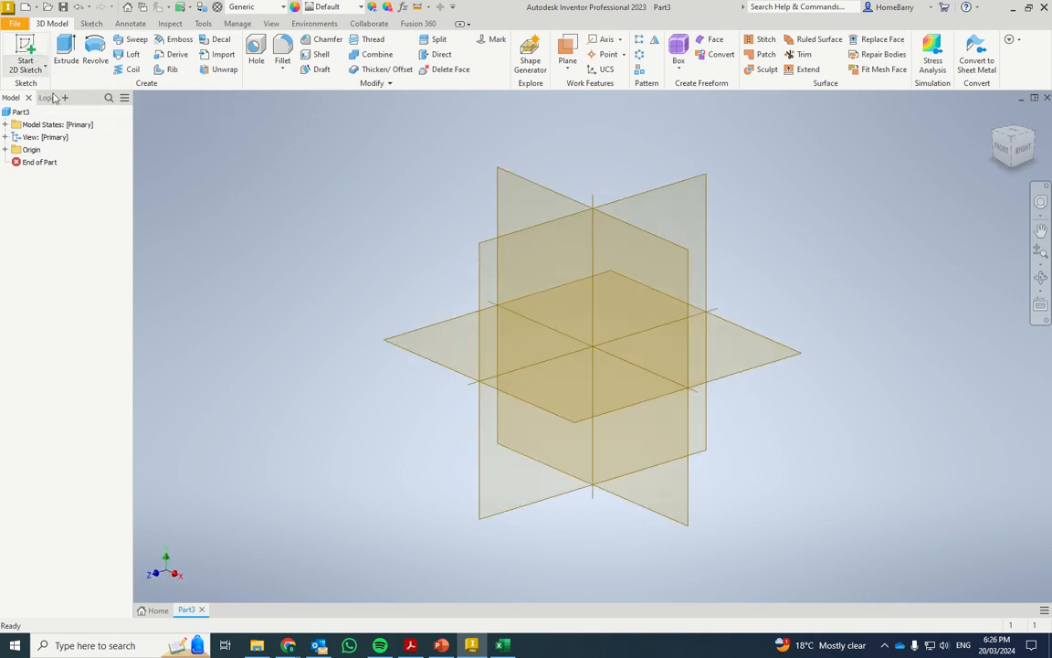
left_click(649, 304)
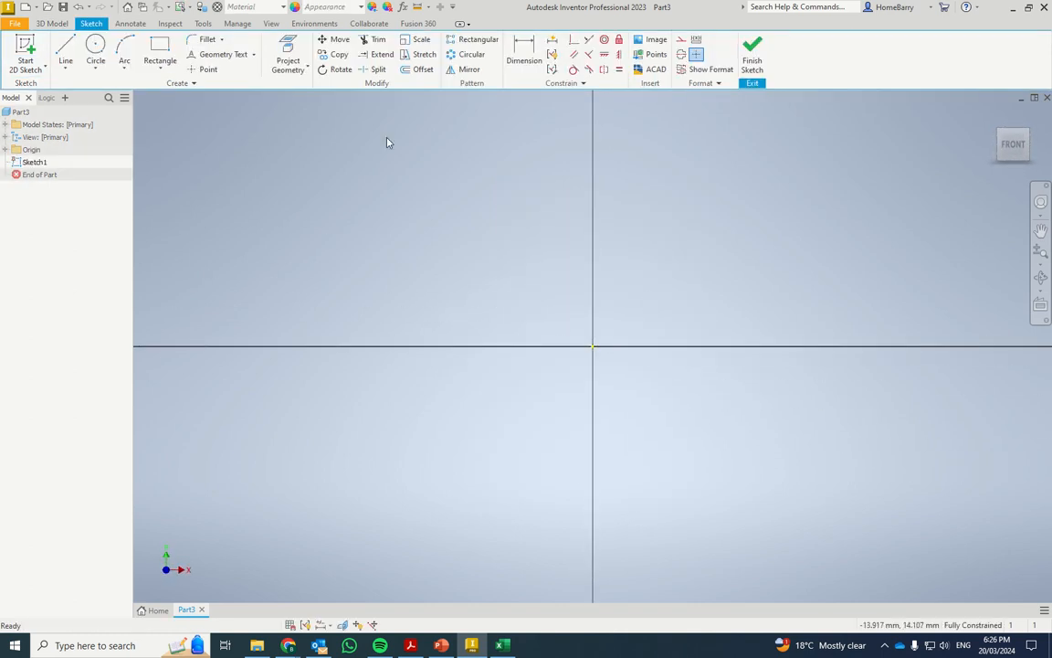
left_click(95, 48)
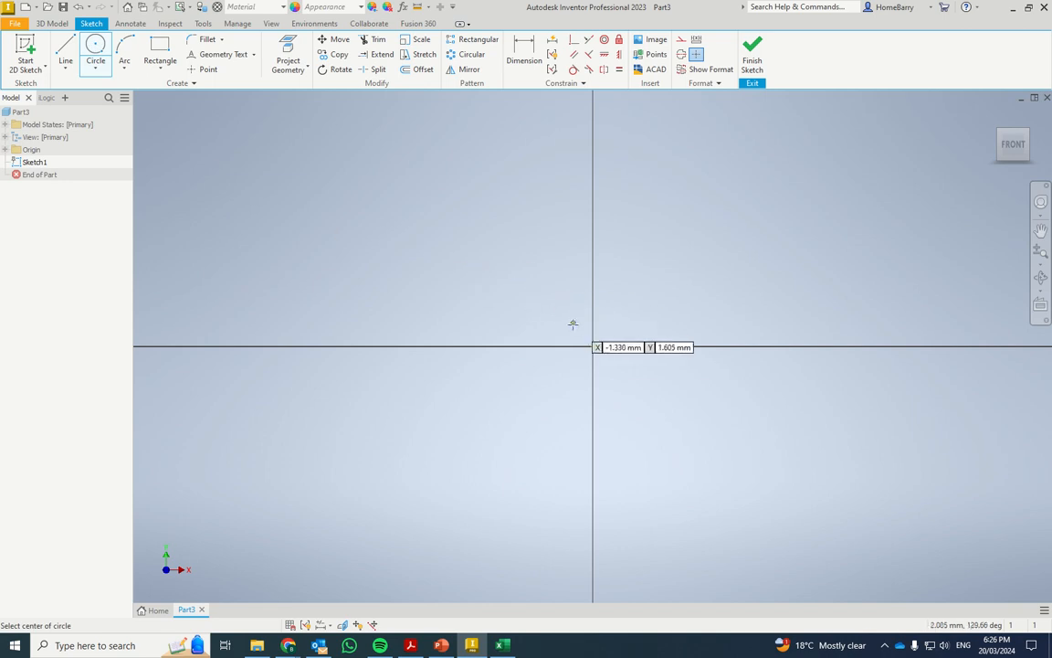
left_click(593, 347)
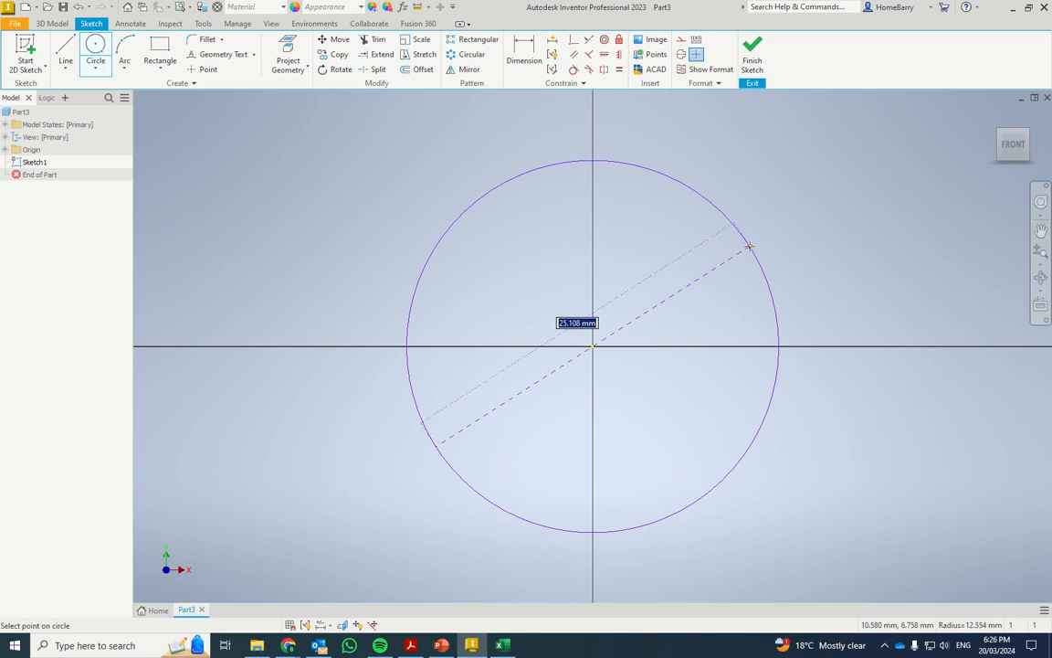
type("30")
key("Return")
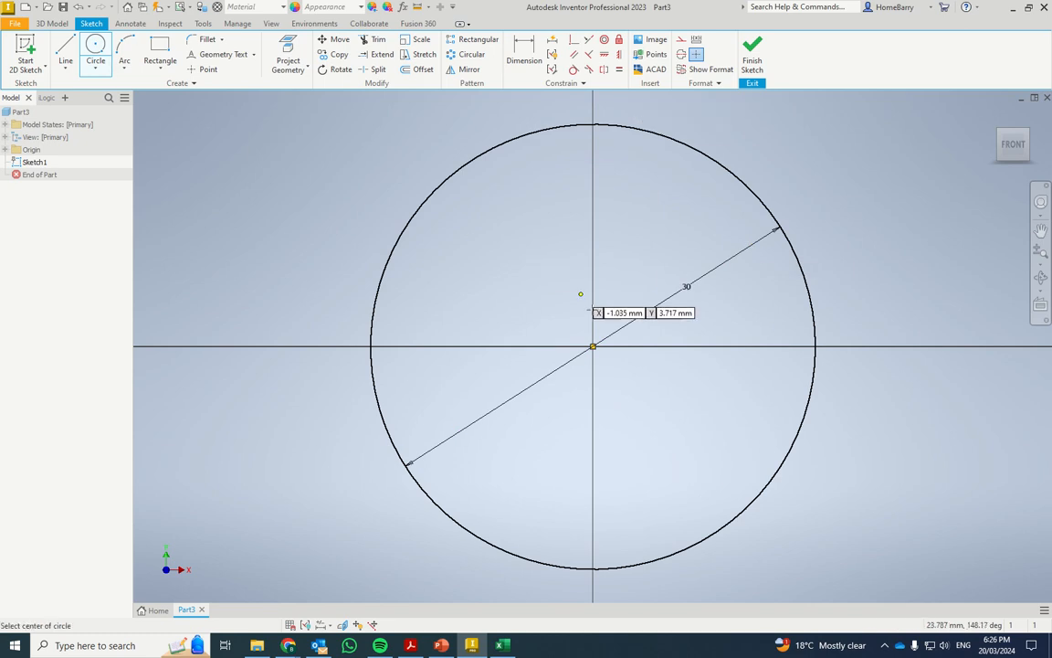
Draw a smaller concentric circle at the origin and dimension its diameter to 15 mm
left_click(593, 346)
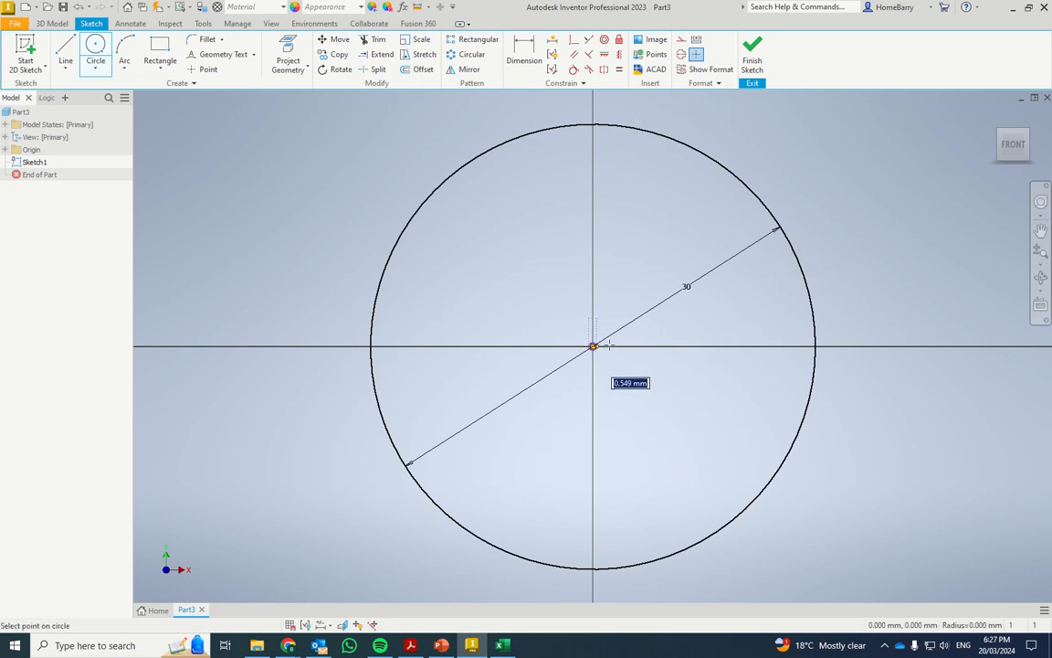
left_click(697, 327)
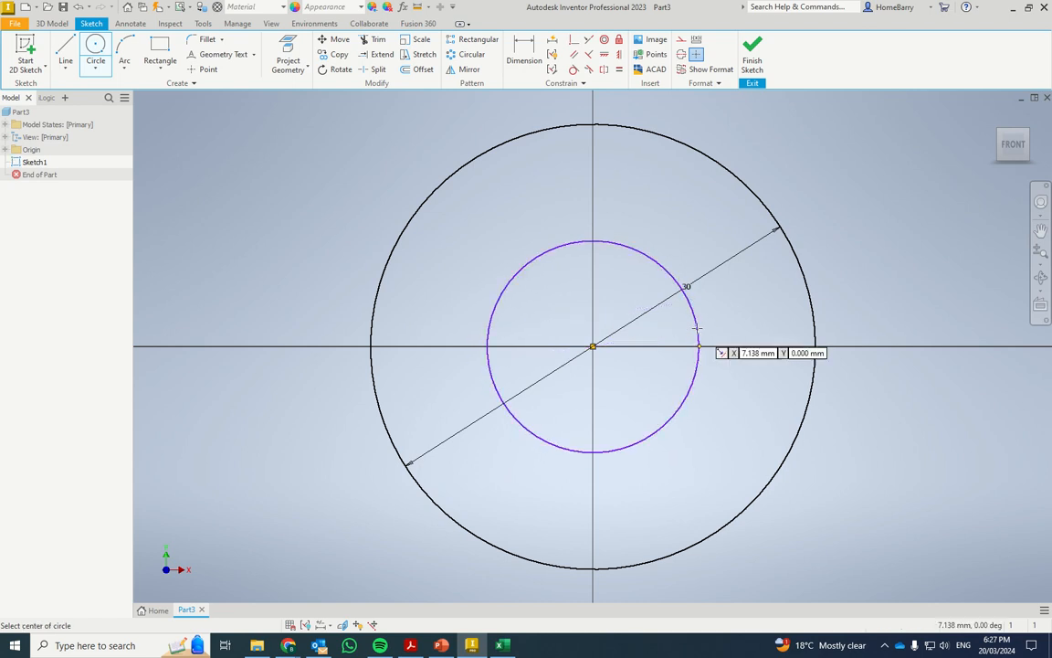
key("d")
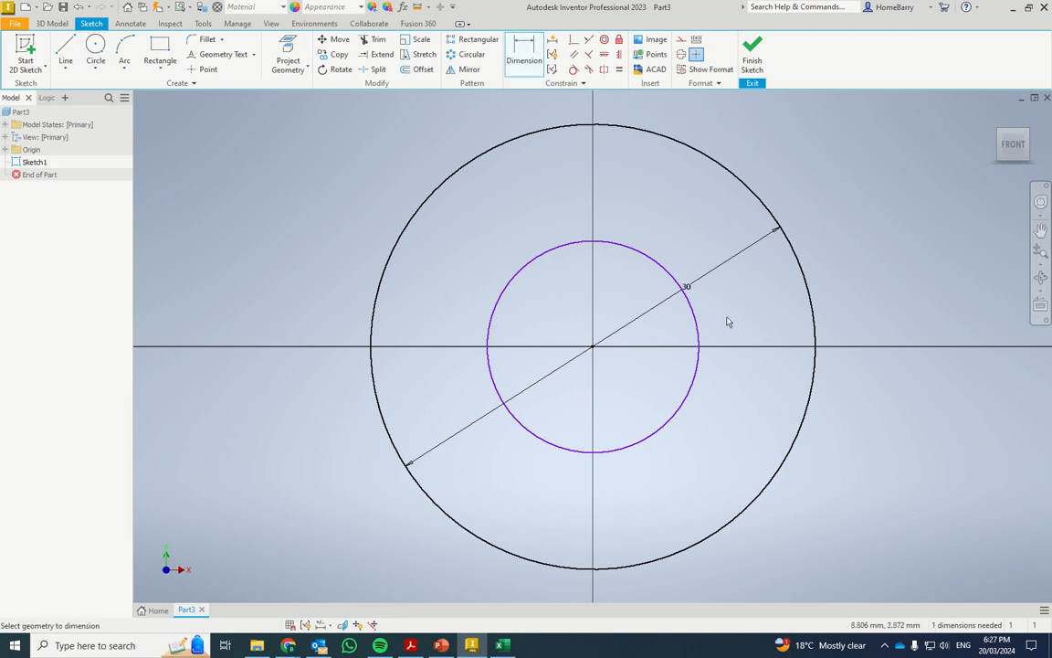
left_click(698, 327)
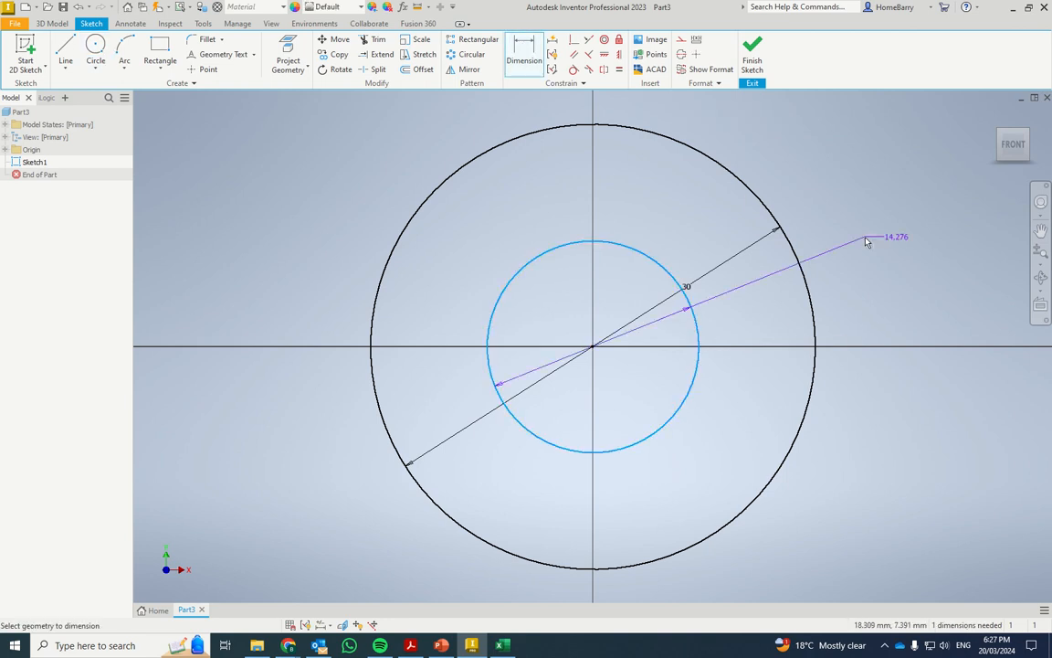
left_click(865, 240)
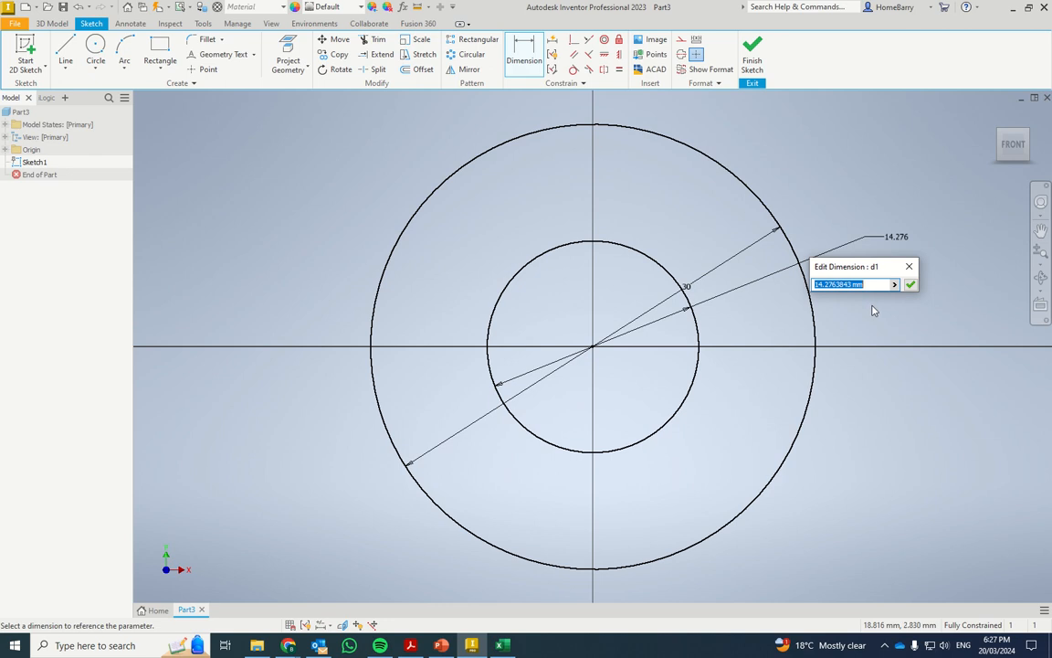
type("14")
key("Return")
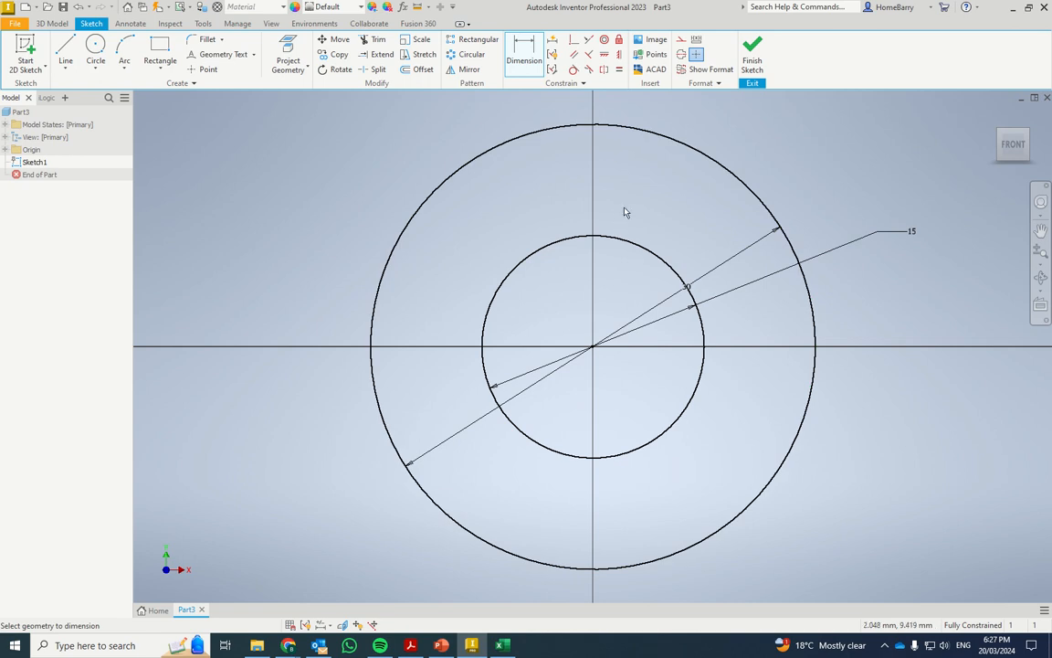
key("Escape")
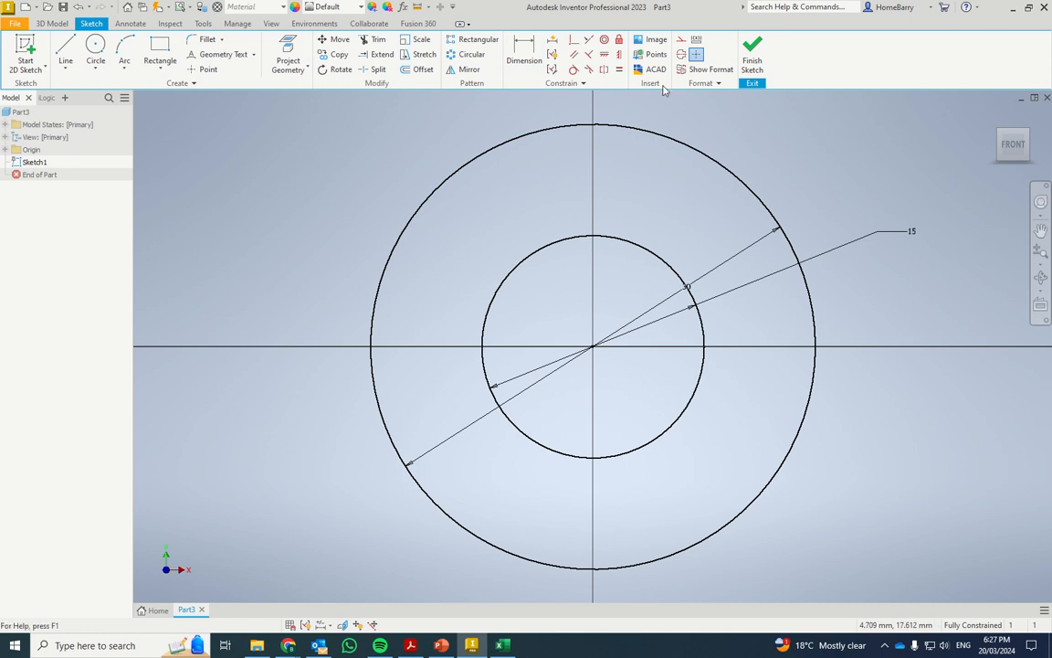
Convert both the 30 mm and 15 mm circles to construction geometry
left_click(681, 146)
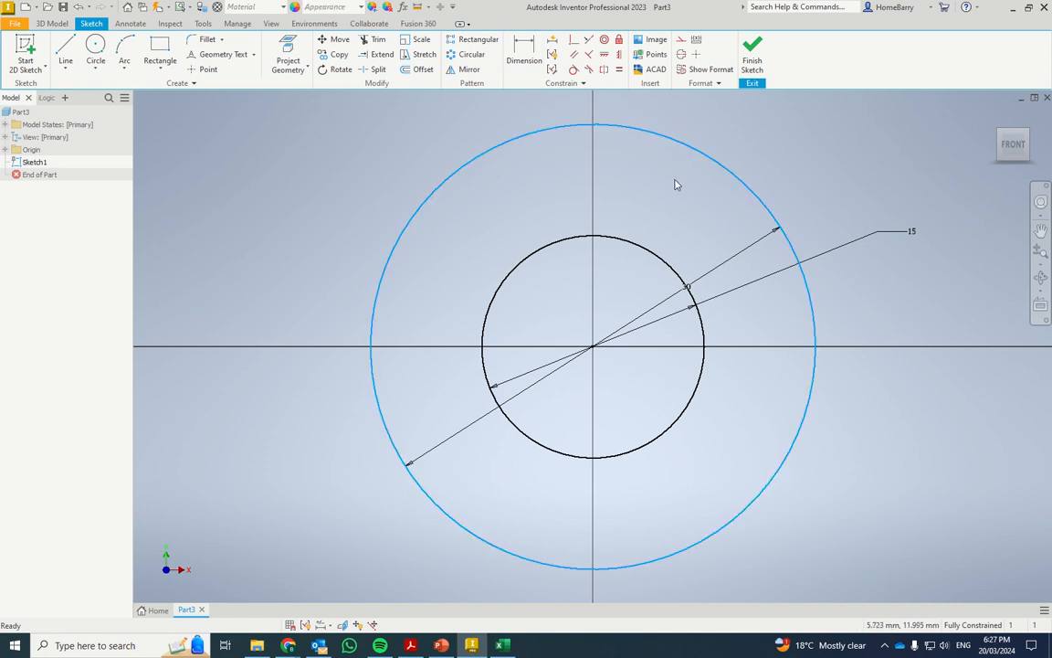
left_click(643, 245, "ctrl")
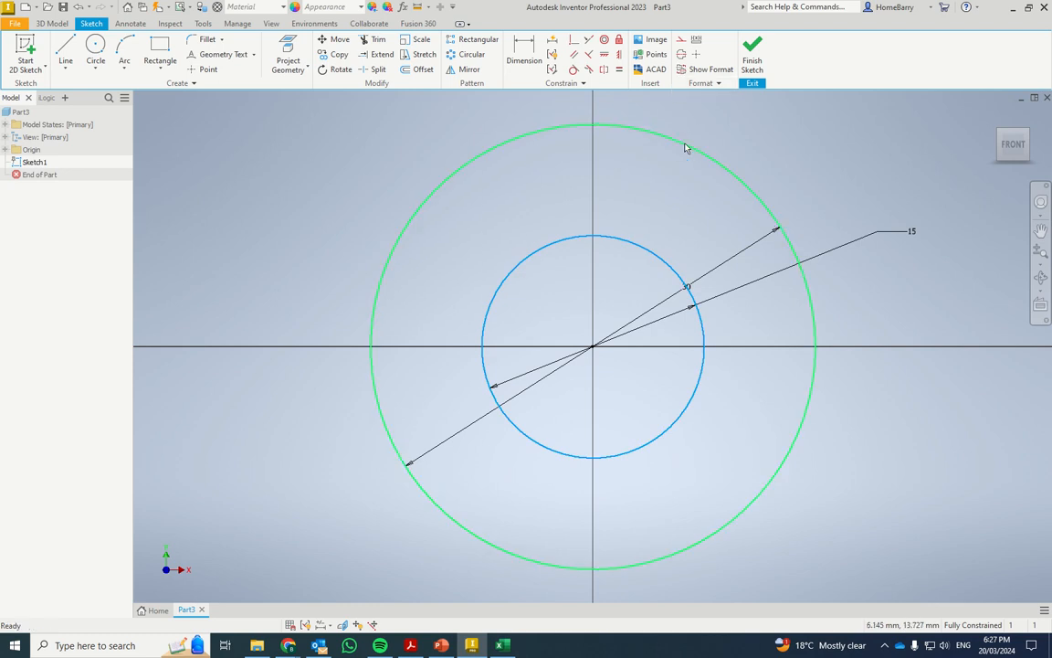
left_click(681, 41)
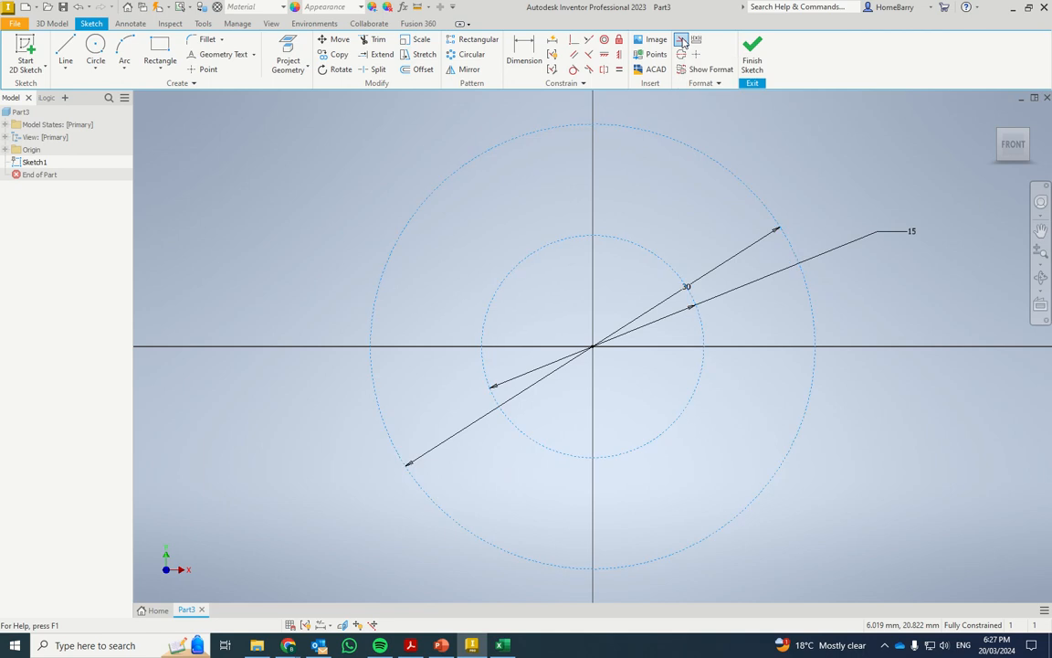
left_click(736, 156)
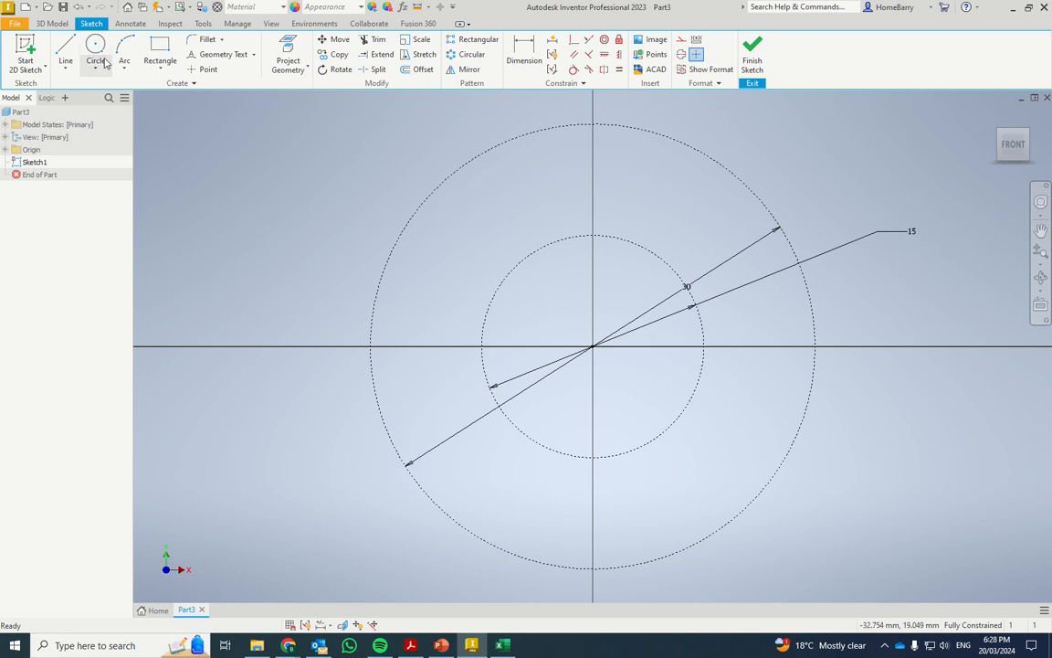
Draw two lines about 8.66 mm long from the outer circle's top point down to the inner circle, forming a symmetric star point
left_click(65, 48)
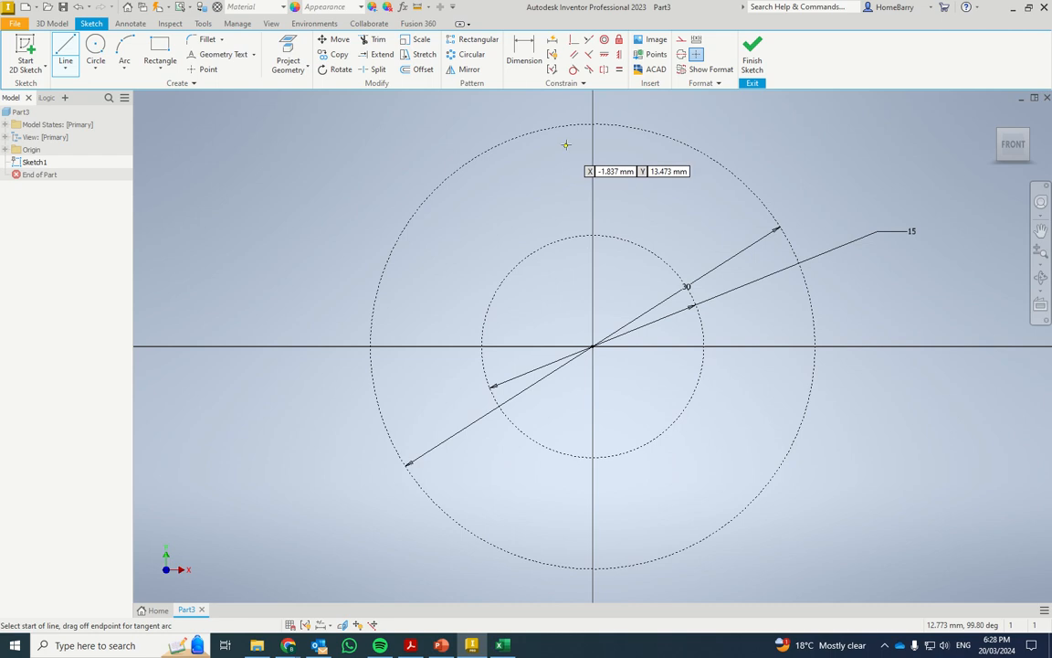
left_click(592, 122)
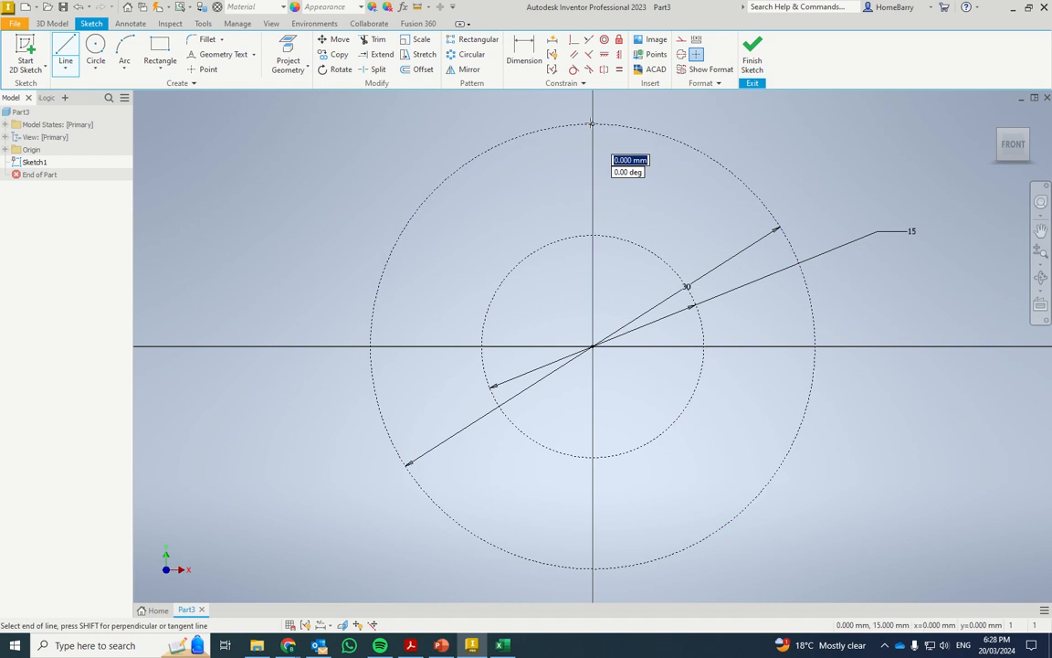
double_click(548, 244)
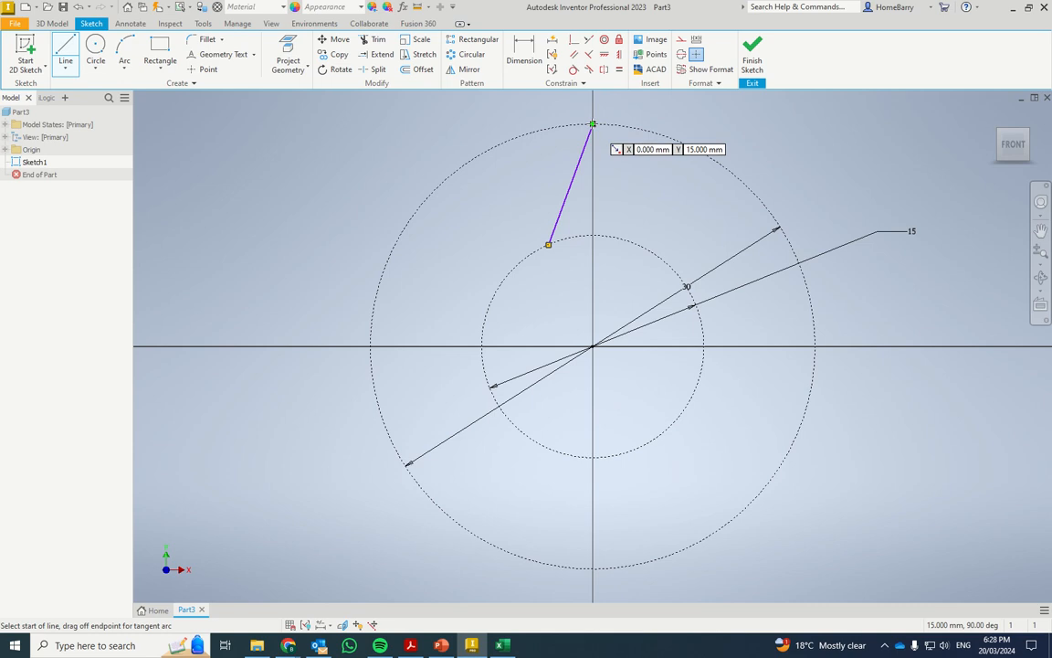
left_click(593, 122)
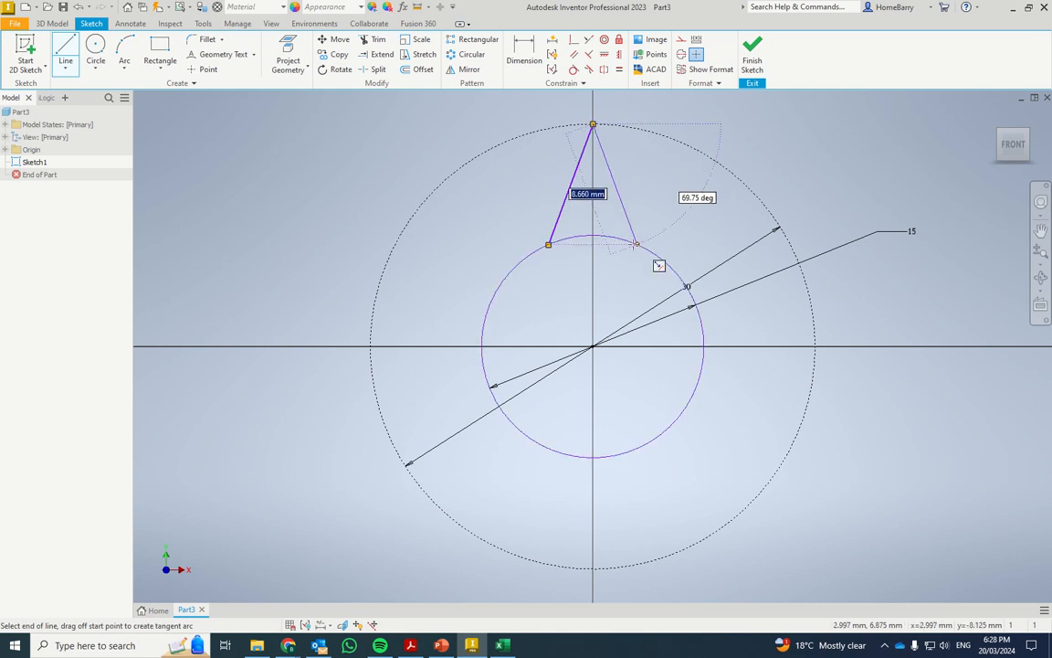
double_click(636, 244)
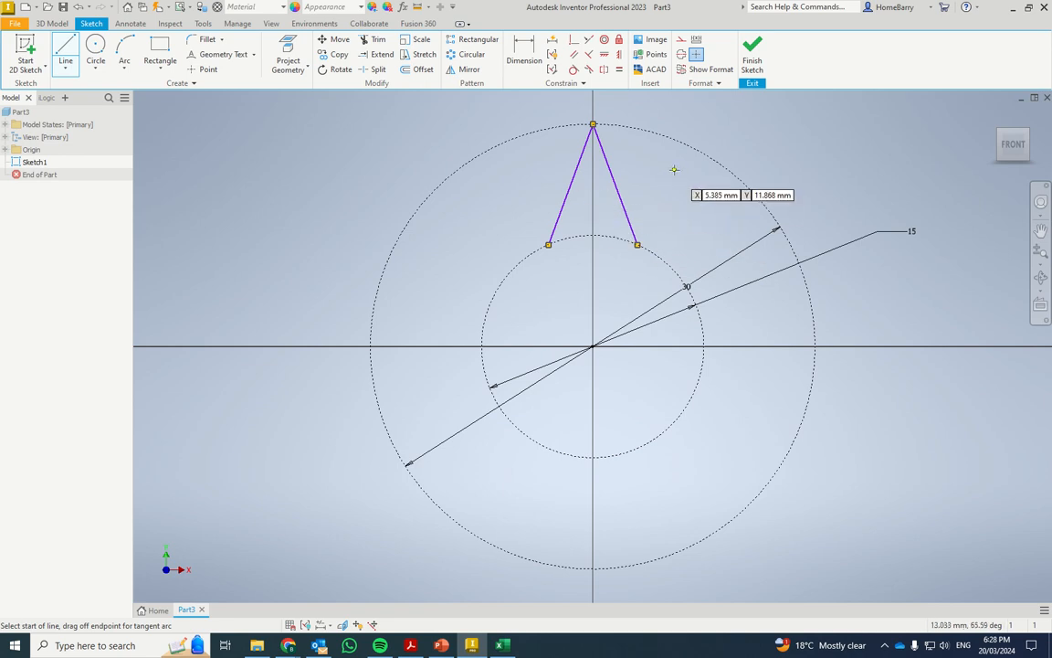
key("Escape")
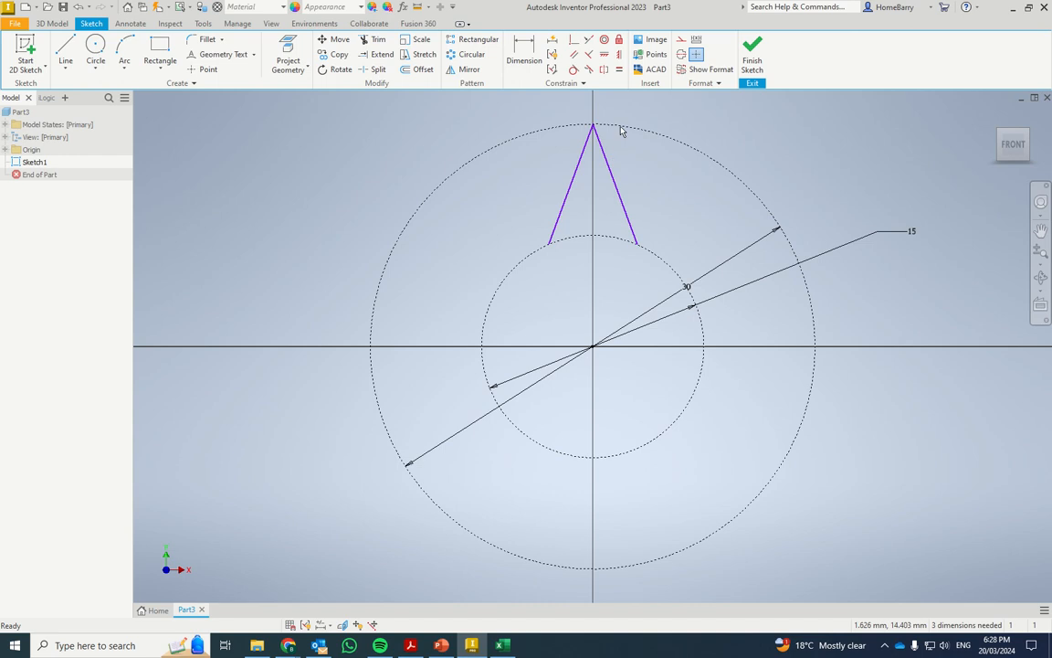
Apply an Equal constraint between the two slanted lines of the star point
left_click(619, 70)
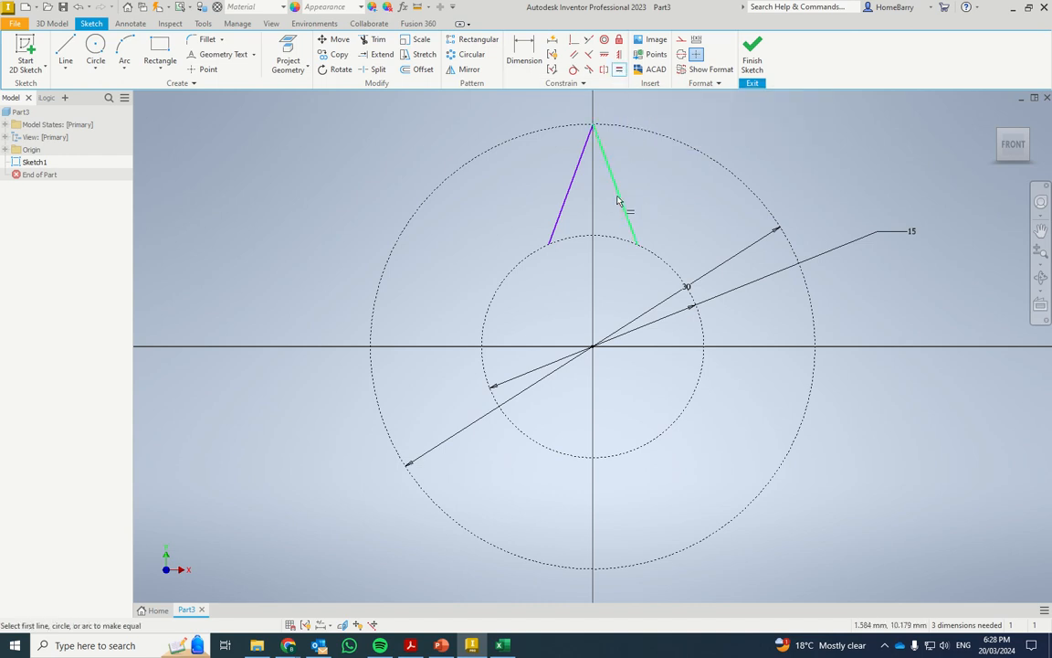
left_click(619, 201)
left_click(568, 195)
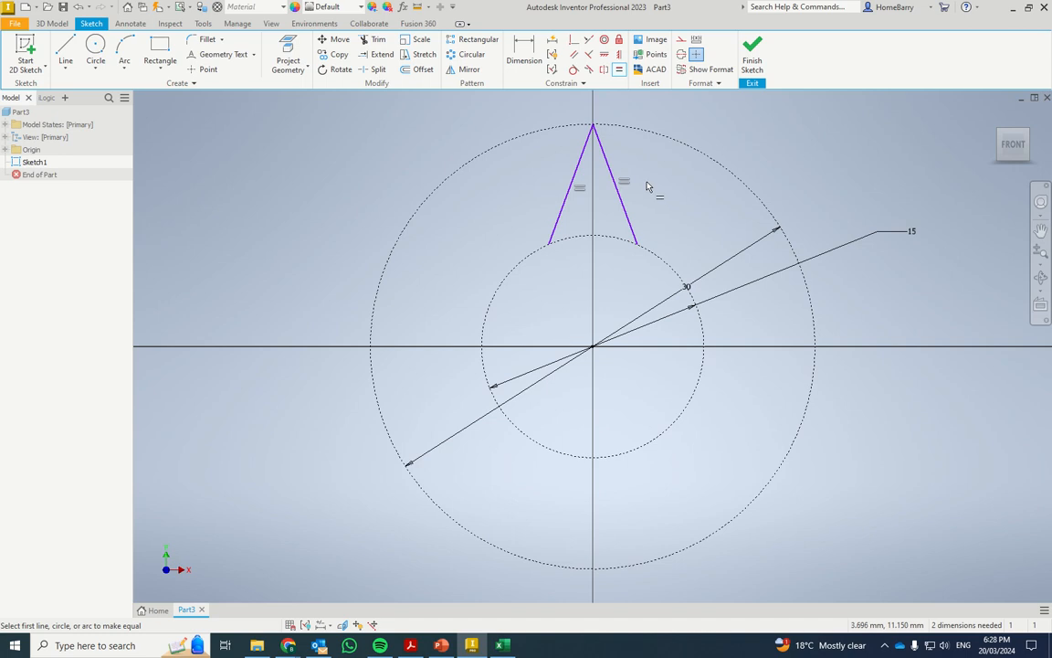
key("Escape")
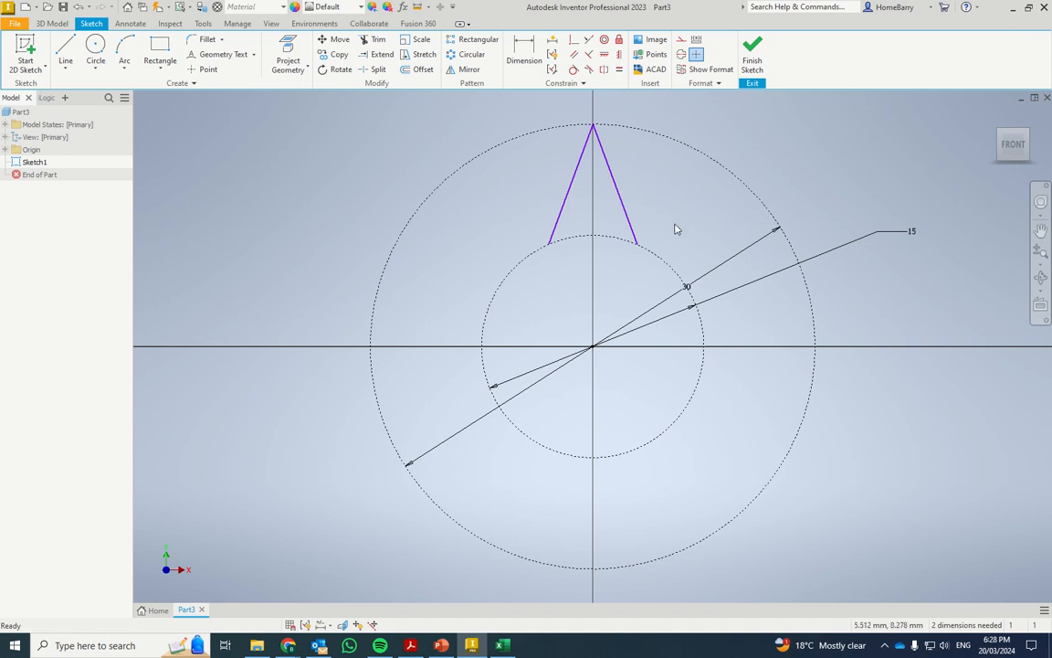
Circular-pattern the two star-point lines around the origin with 7 instances over 360 degrees
left_click(618, 196)
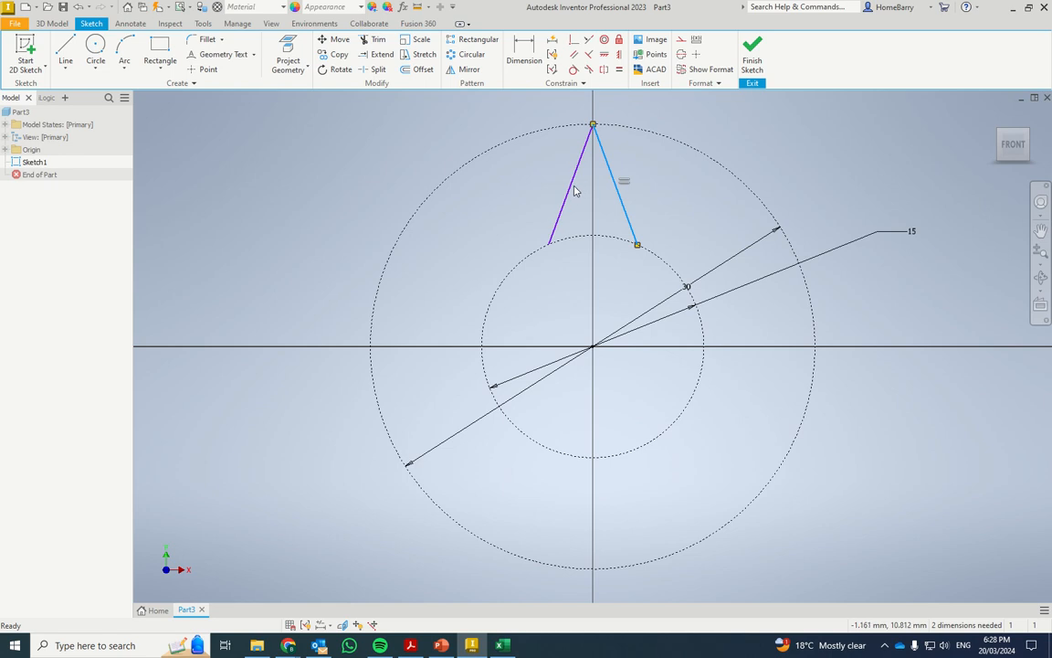
left_click(572, 181, "ctrl")
left_click(468, 60)
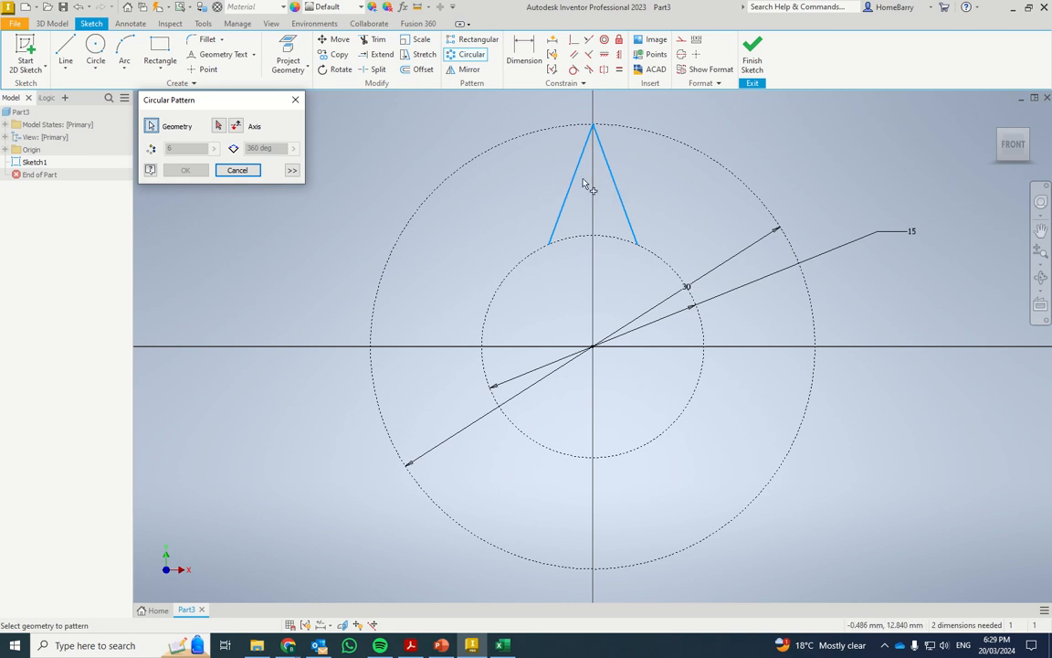
left_click(219, 127)
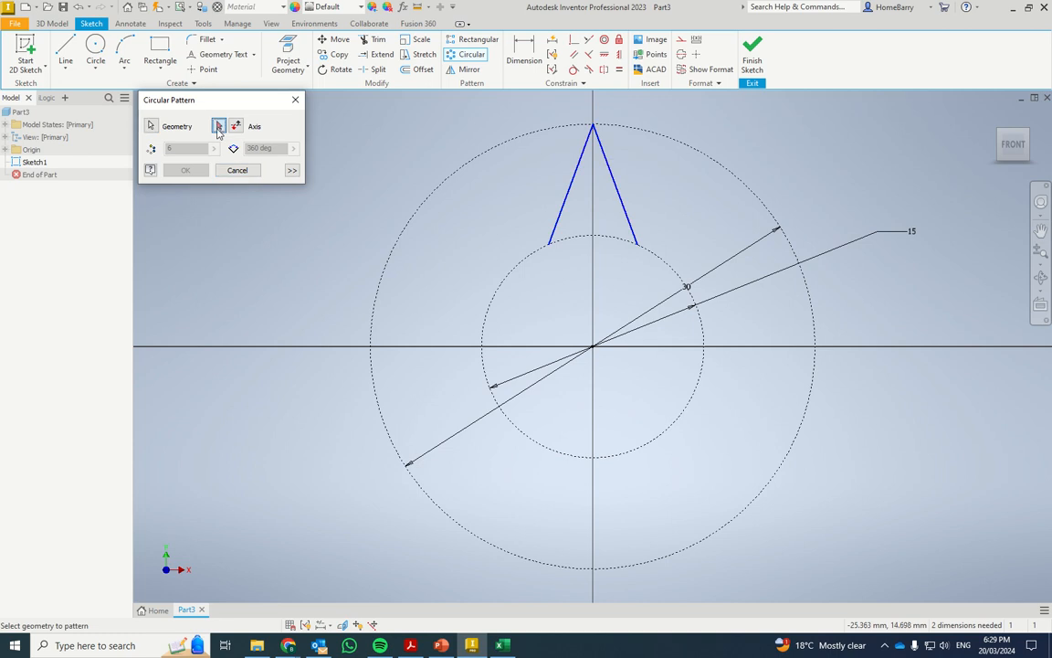
left_click(595, 349)
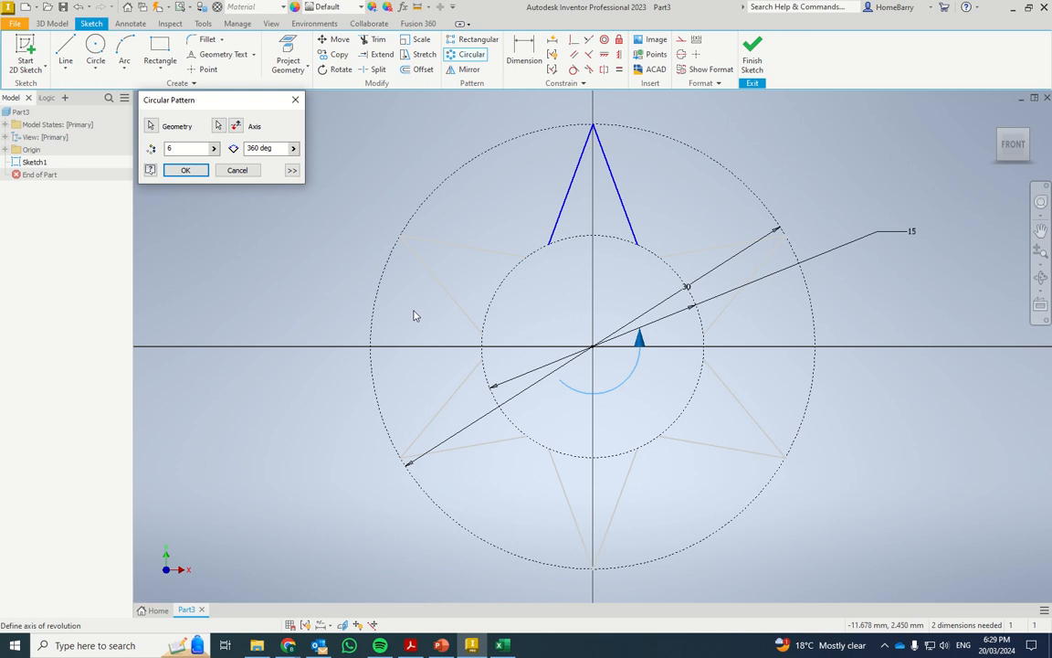
left_click(188, 148)
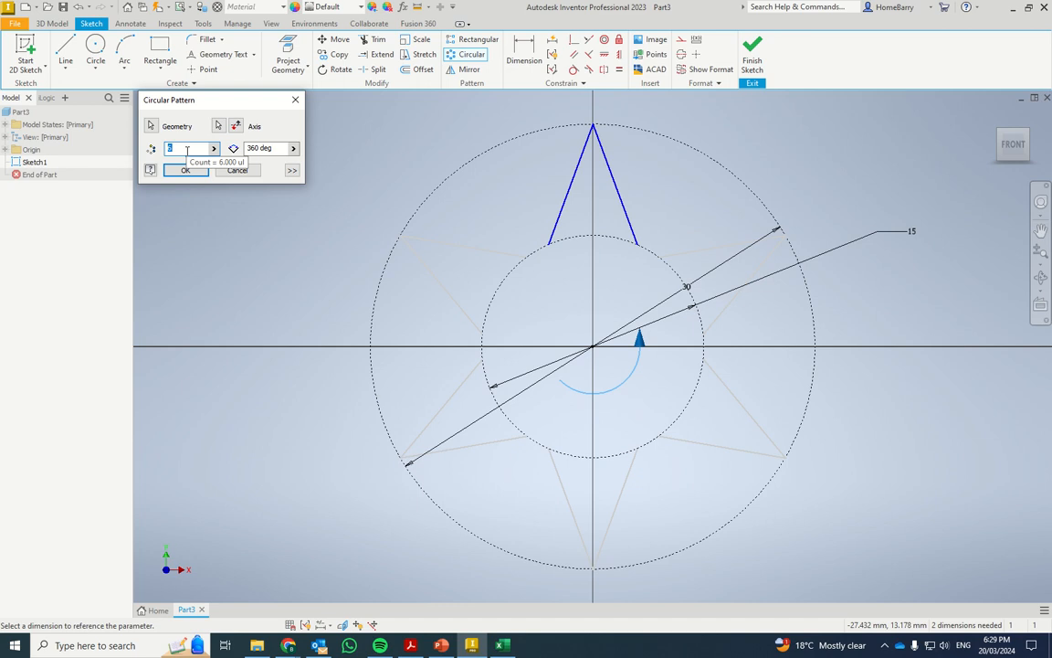
type("7")
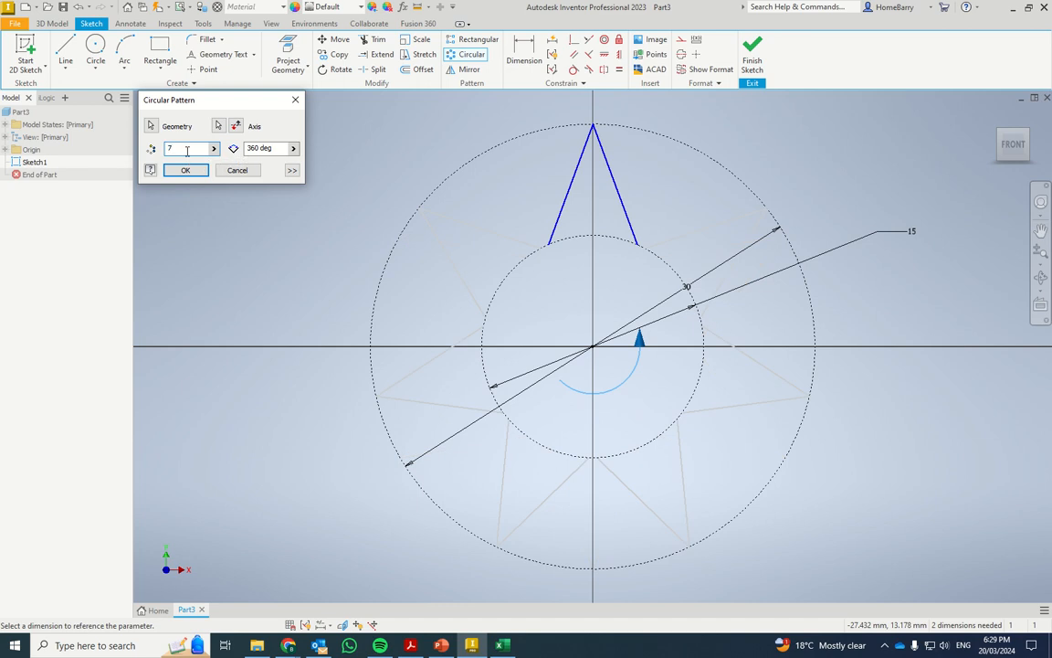
key("Return")
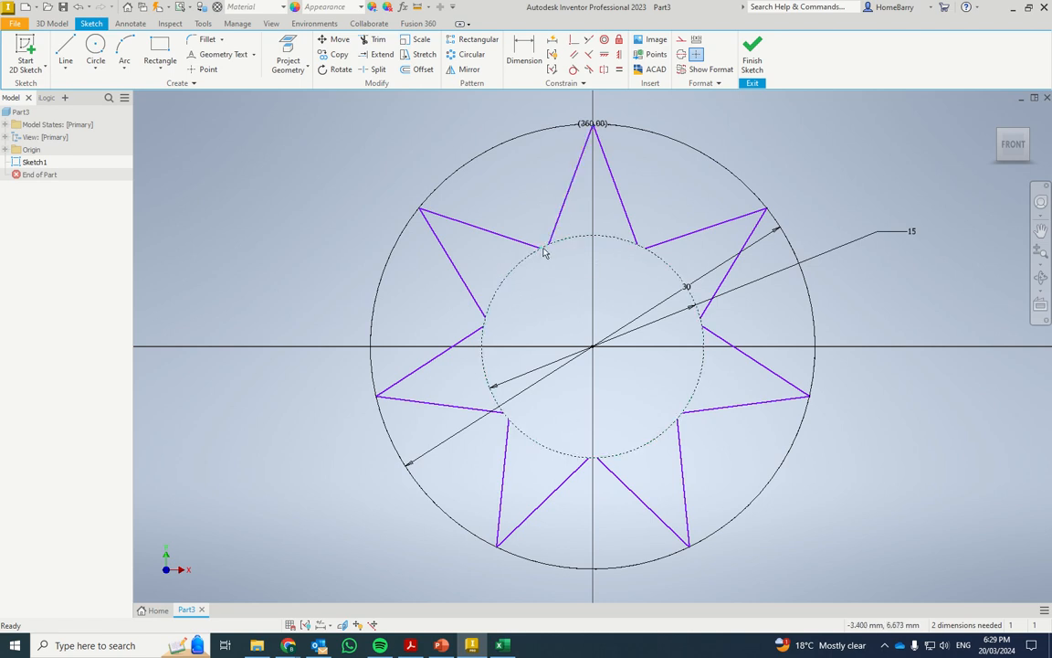
Apply a Coincident constraint between the neighbouring inner endpoints of two adjacent star points to close the gaps in the star outline
scroll(545, 254, "down", 3)
scroll(544, 252, "up", 7)
scroll(544, 252, "up", 2)
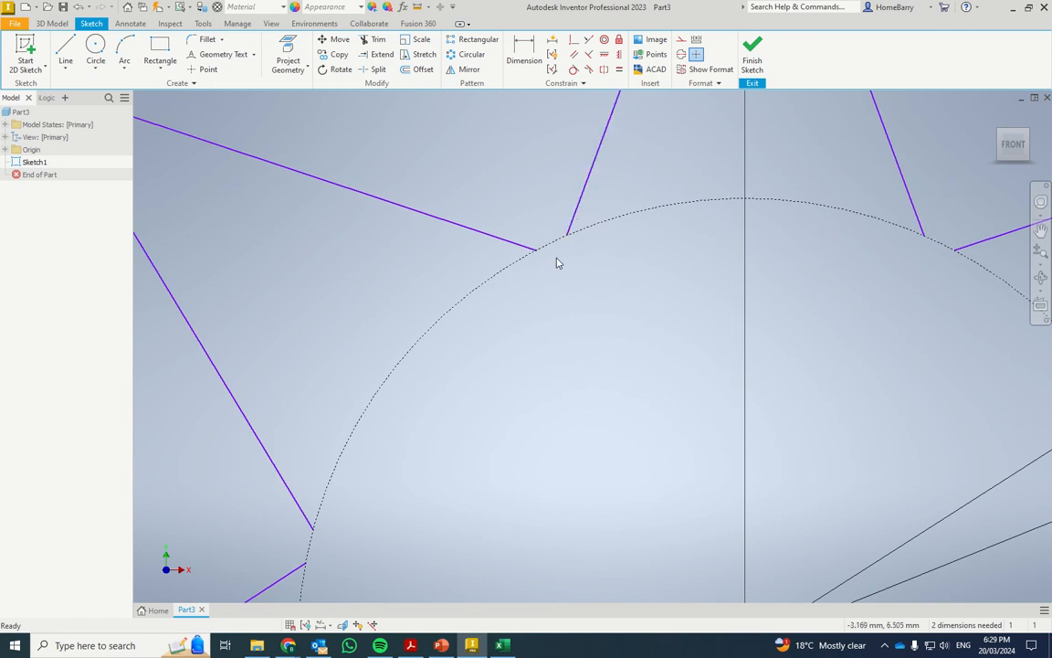
scroll(528, 242, "down", 3)
scroll(509, 216, "down", 2)
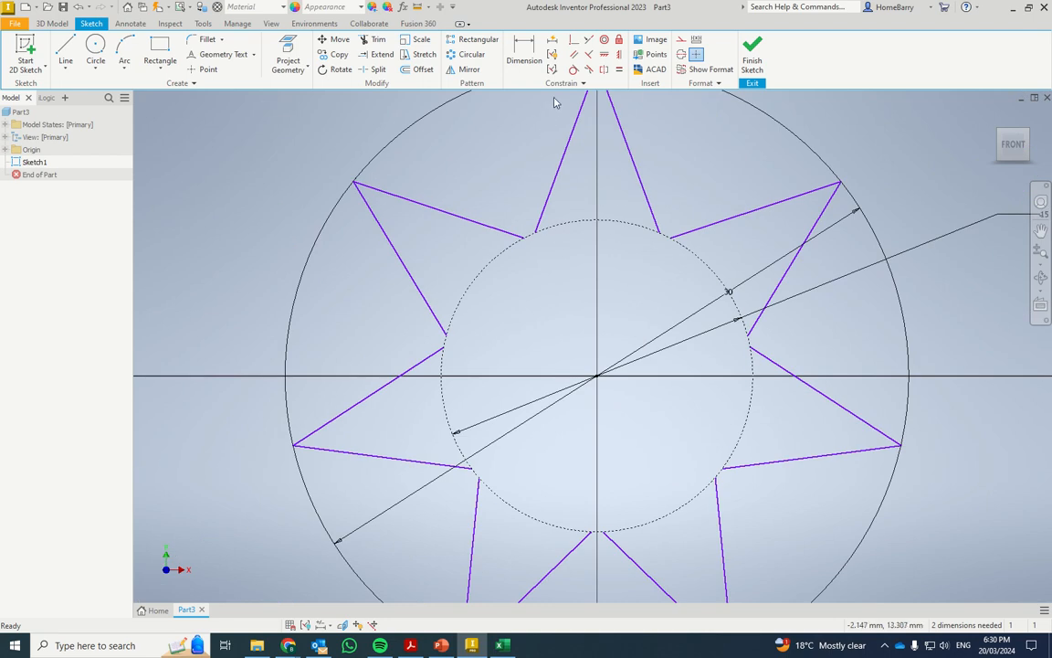
left_click(575, 41)
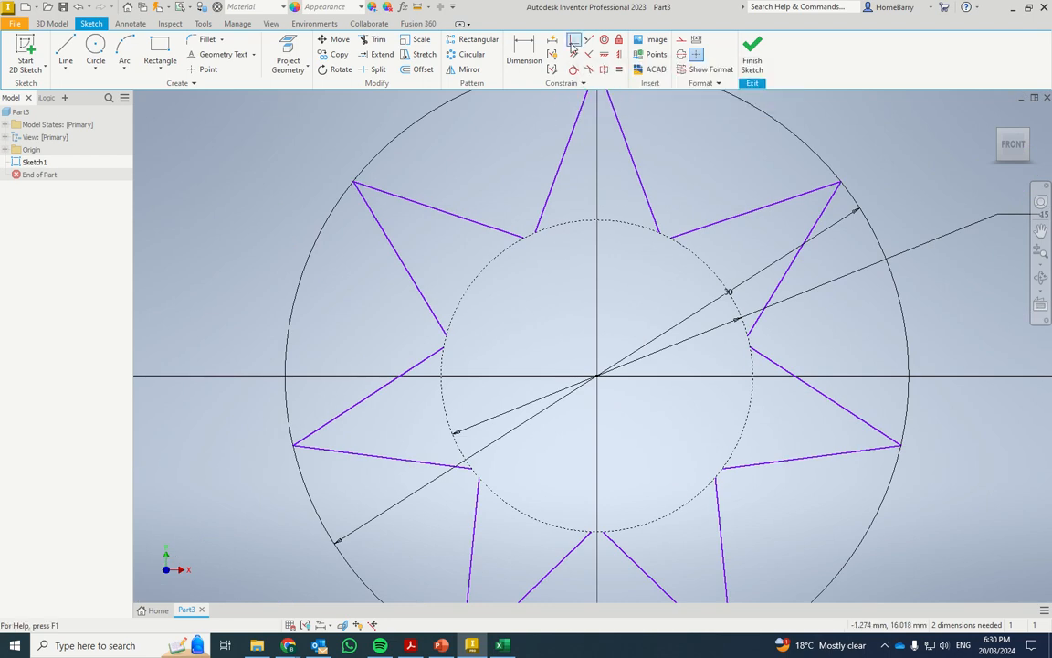
left_click(536, 234)
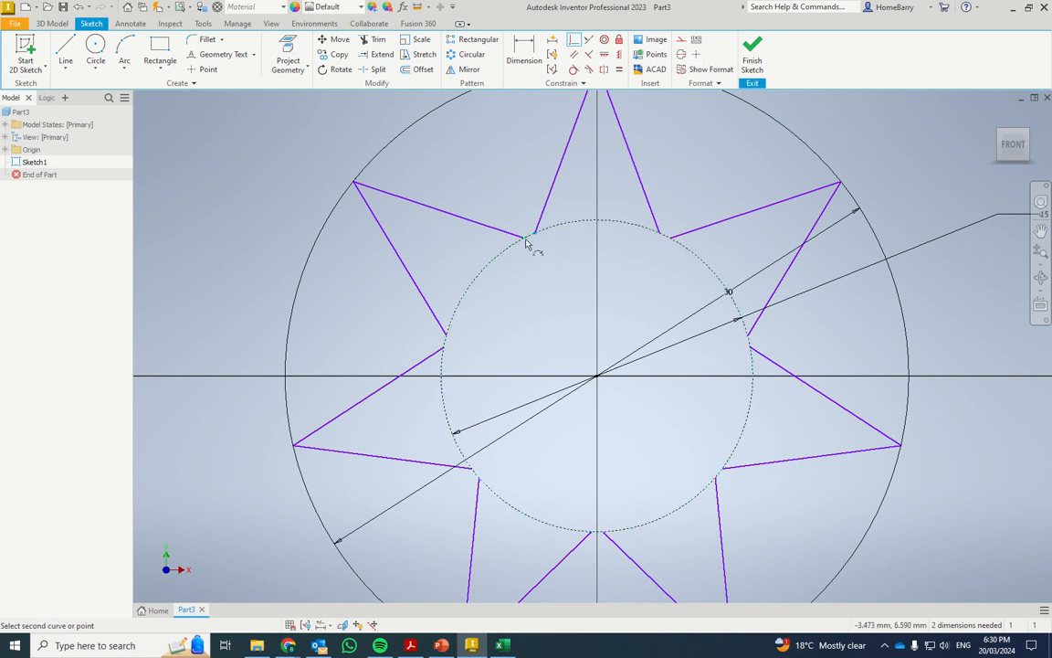
left_click(530, 241)
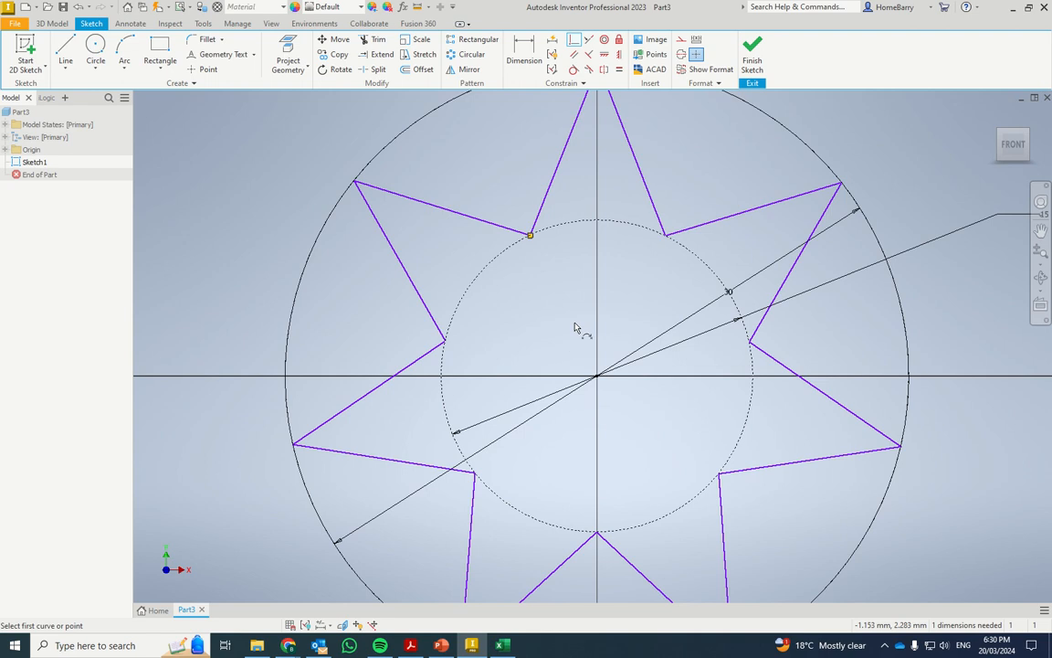
scroll(651, 299, "down", 3)
scroll(650, 296, "up", 5)
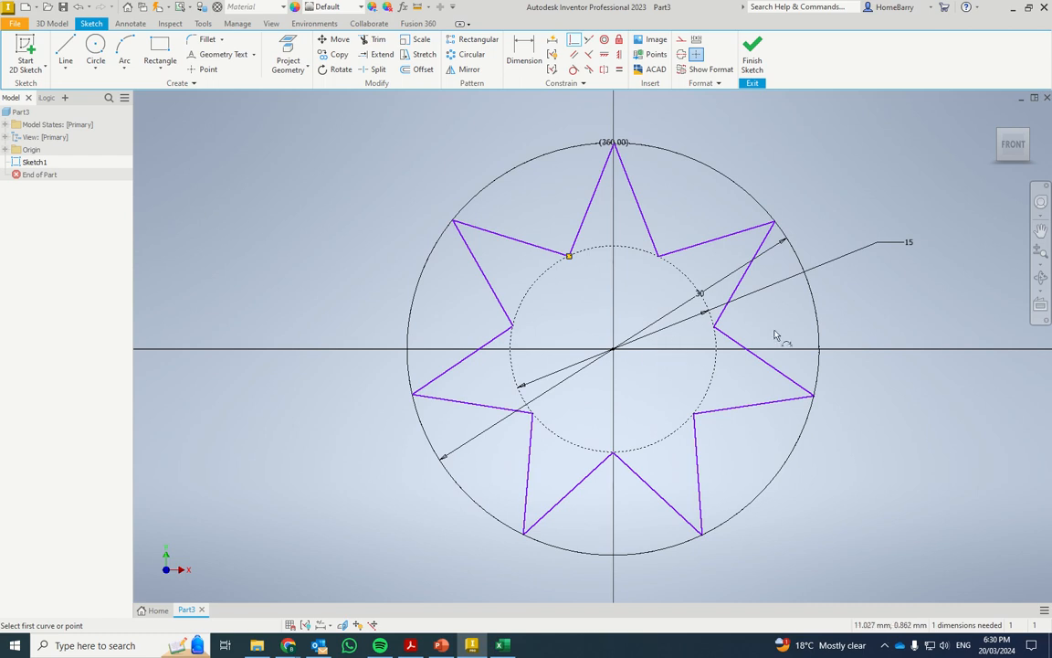
key("Escape")
Set the inner construction circle's diameter to 12 mm
left_click(910, 243)
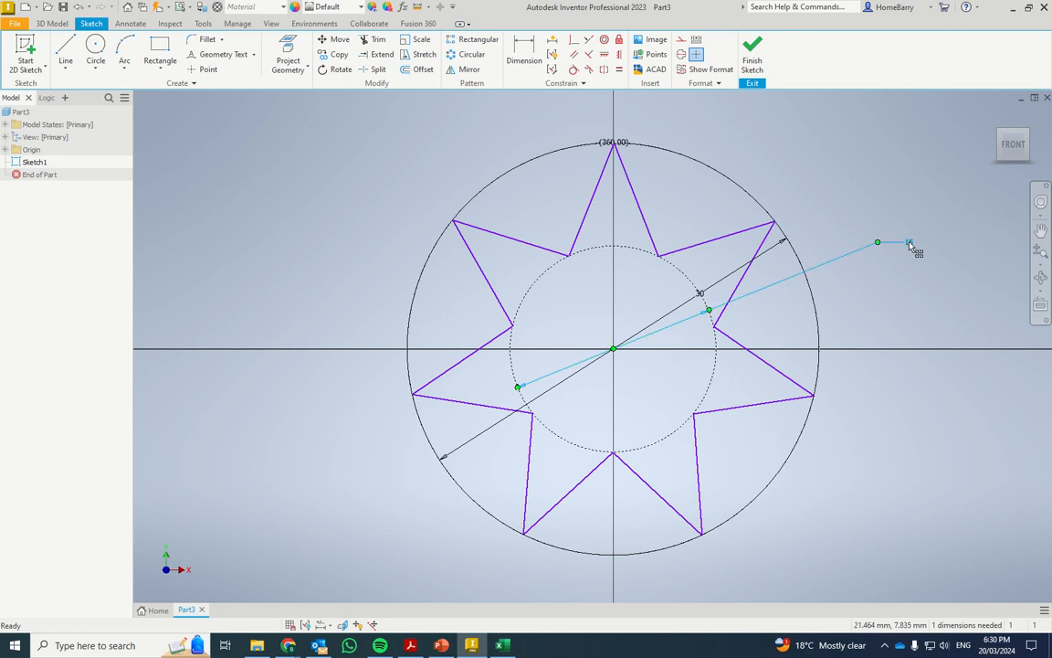
double_click(910, 243)
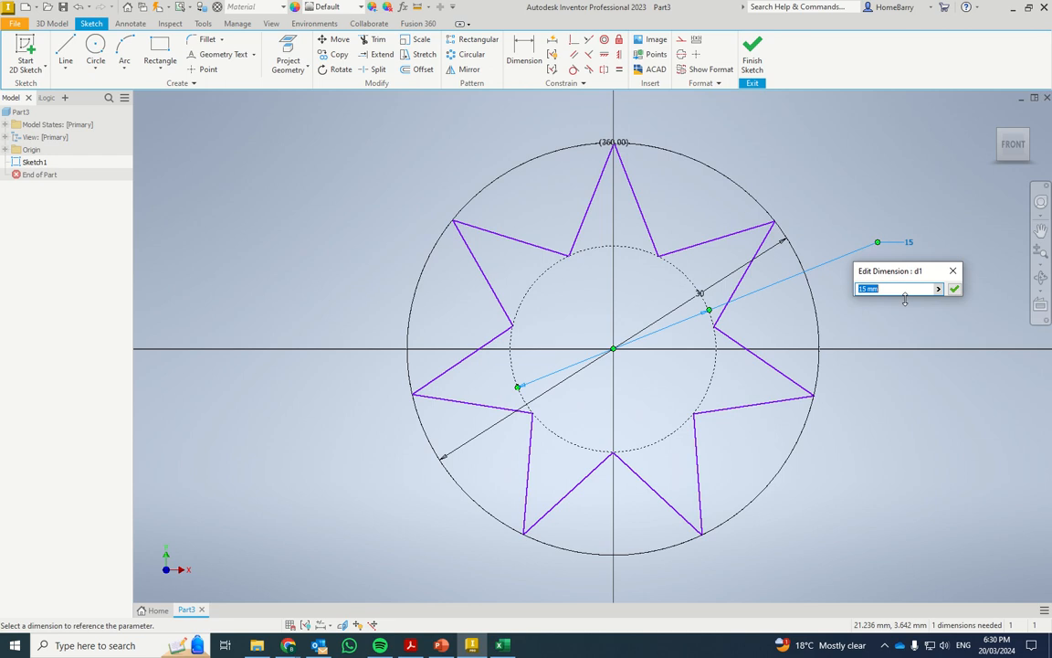
type("12")
key("Return")
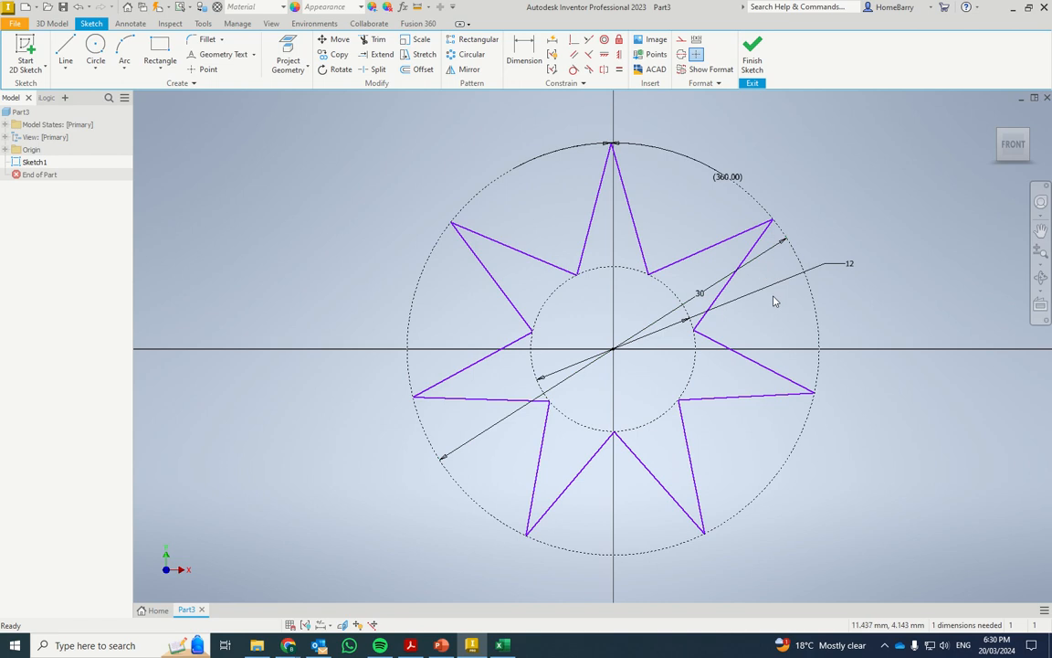
Set the inner construction circle's diameter to 20 mm
left_click(848, 267)
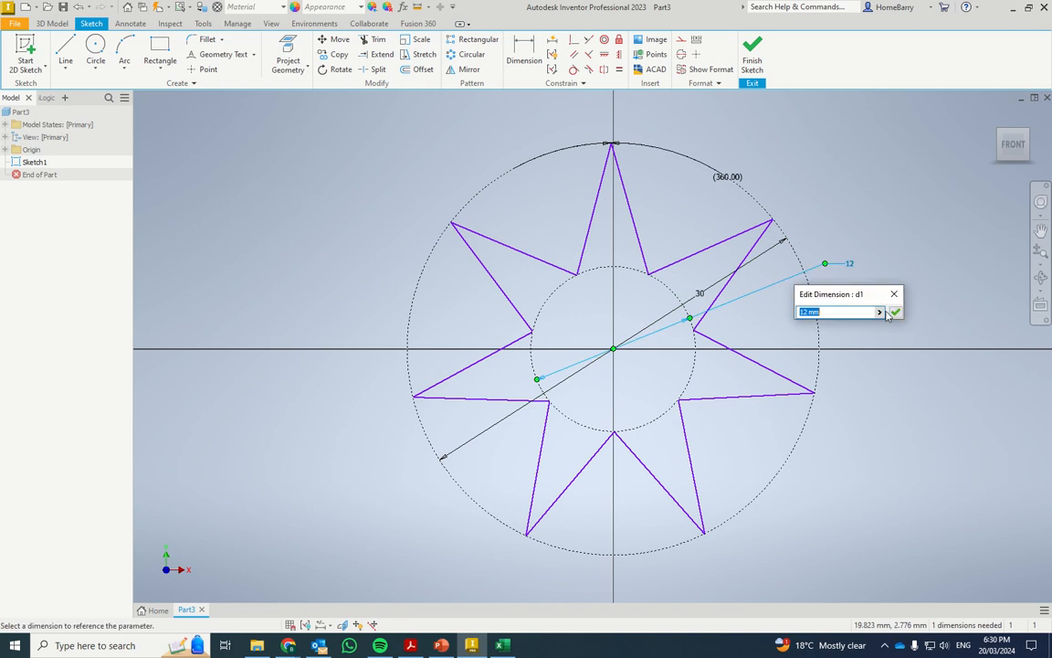
type("20")
key("Return")
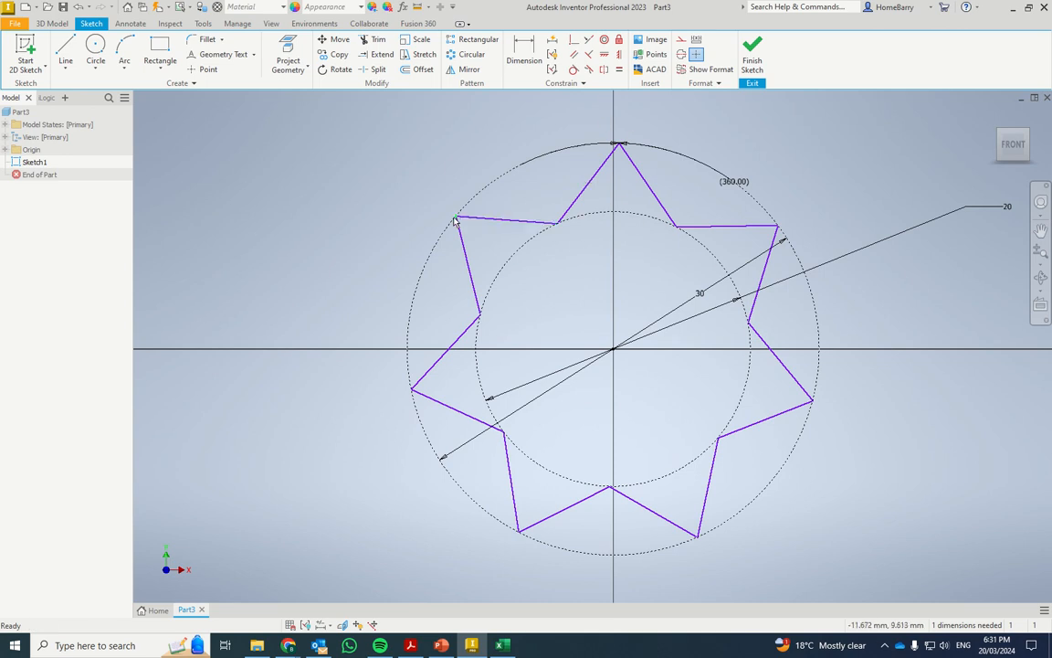
Rotate the star slightly counterclockwise by one tip, then align its uppermost tip with the origin using a Vertical constraint
left_click_drag(455, 219, 427, 264)
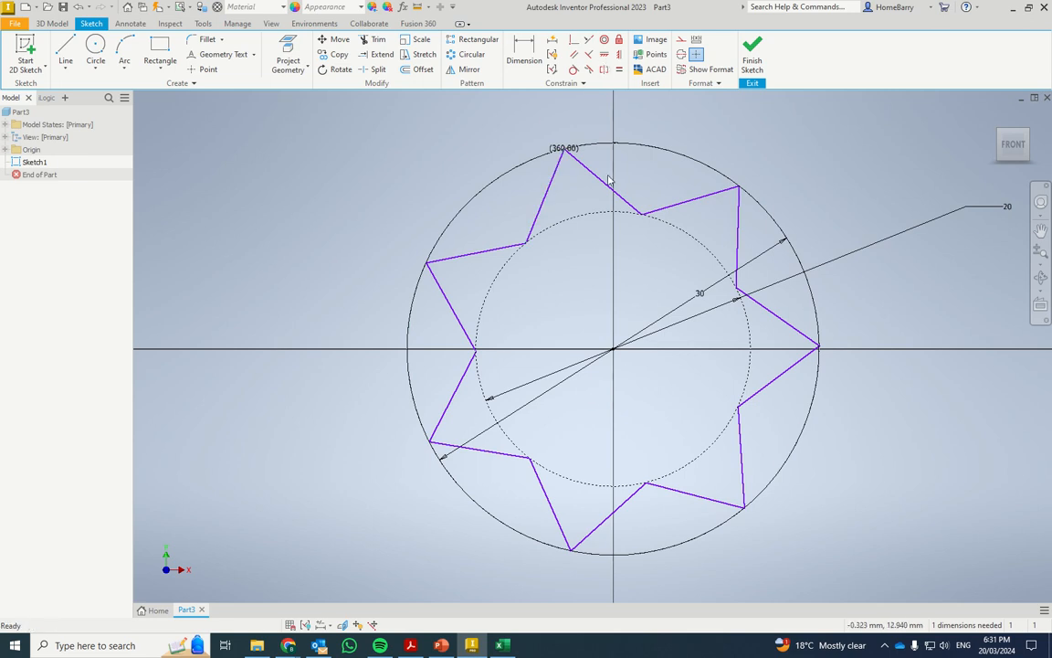
left_click(620, 55)
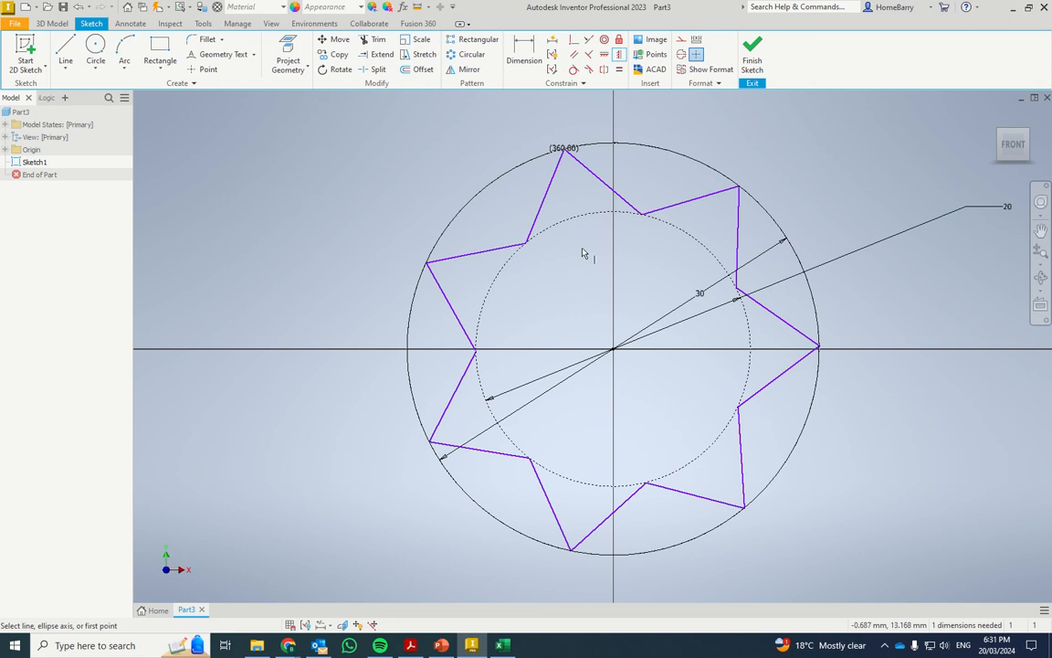
left_click(613, 349)
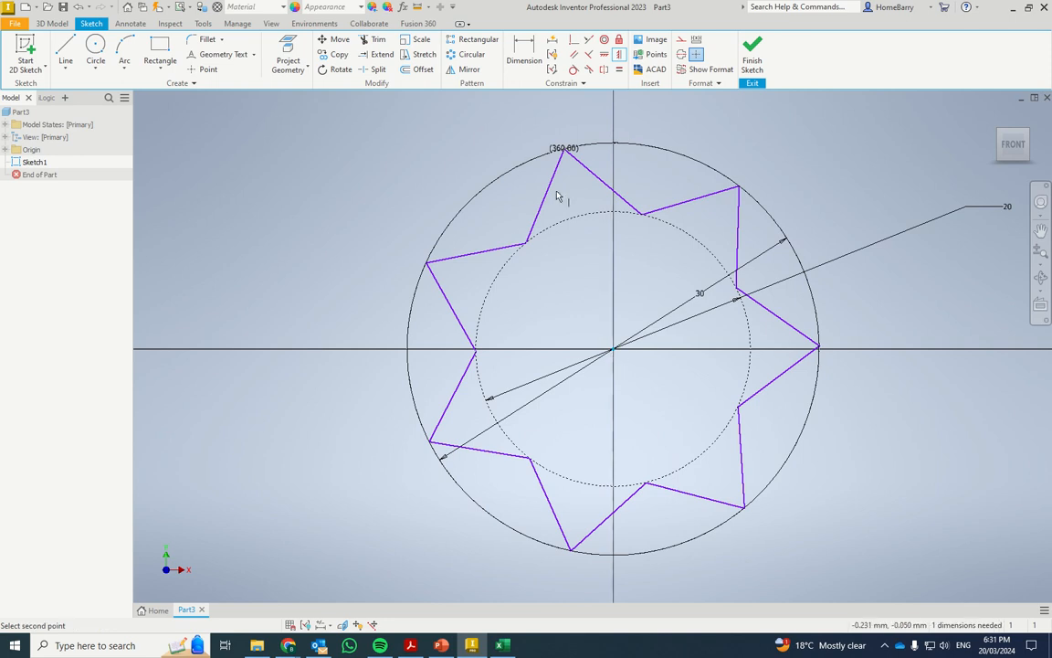
left_click(565, 151)
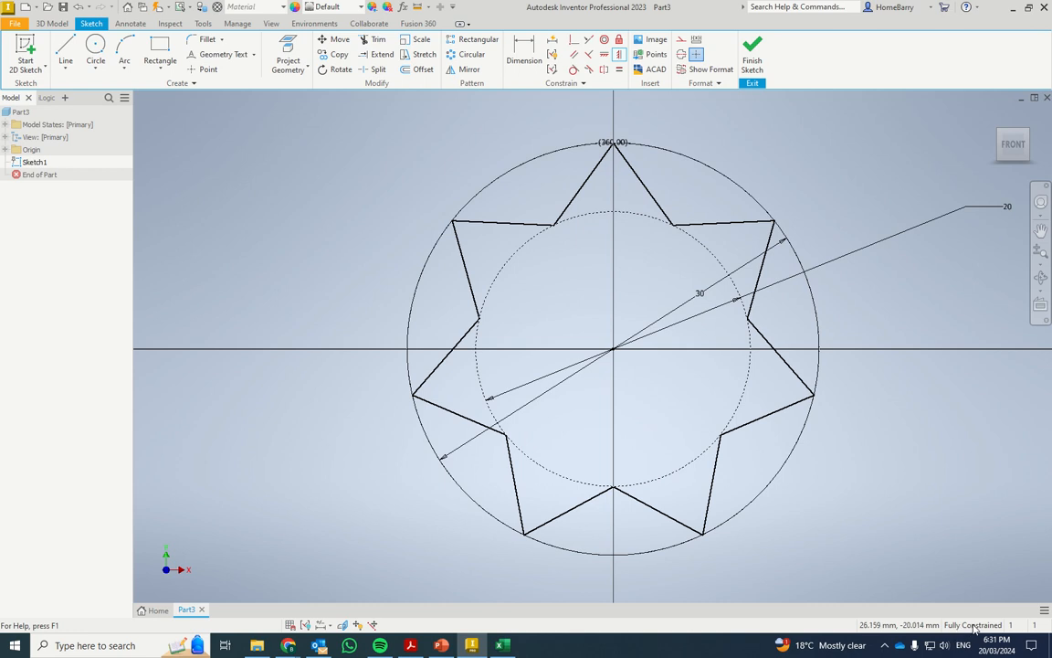
key("d")
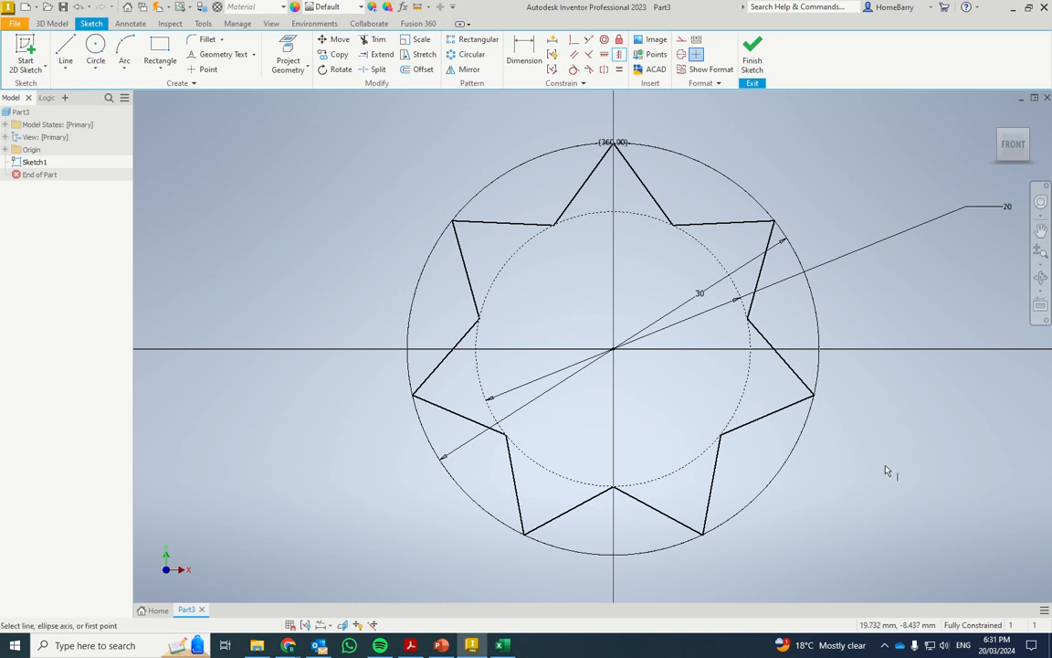
Finish the star sketch and start the Extrude command
left_click(754, 47)
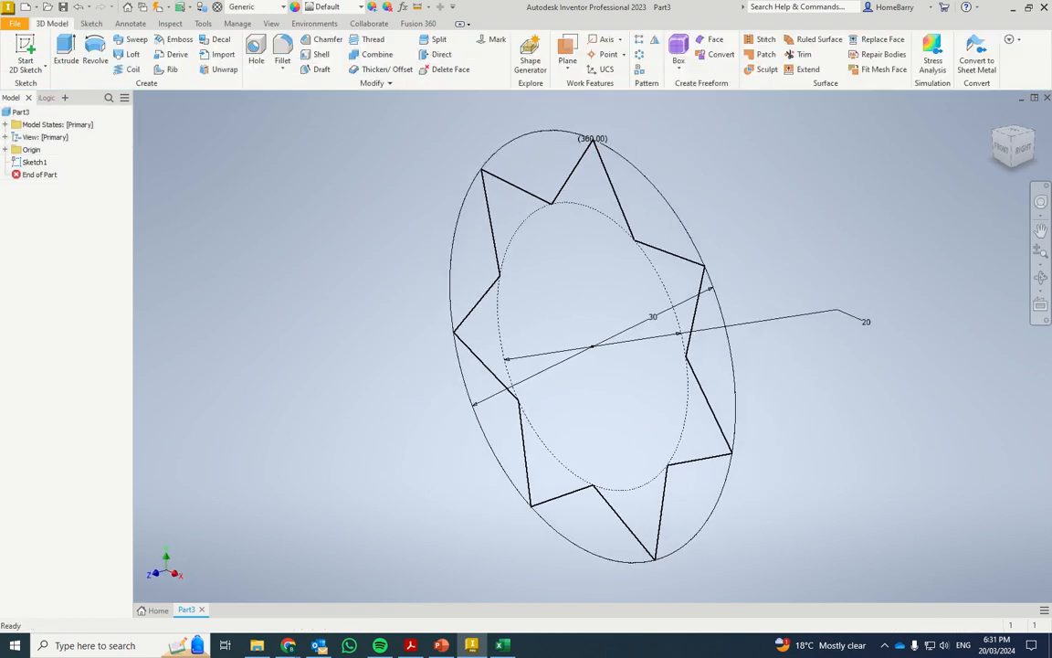
left_click(66, 57)
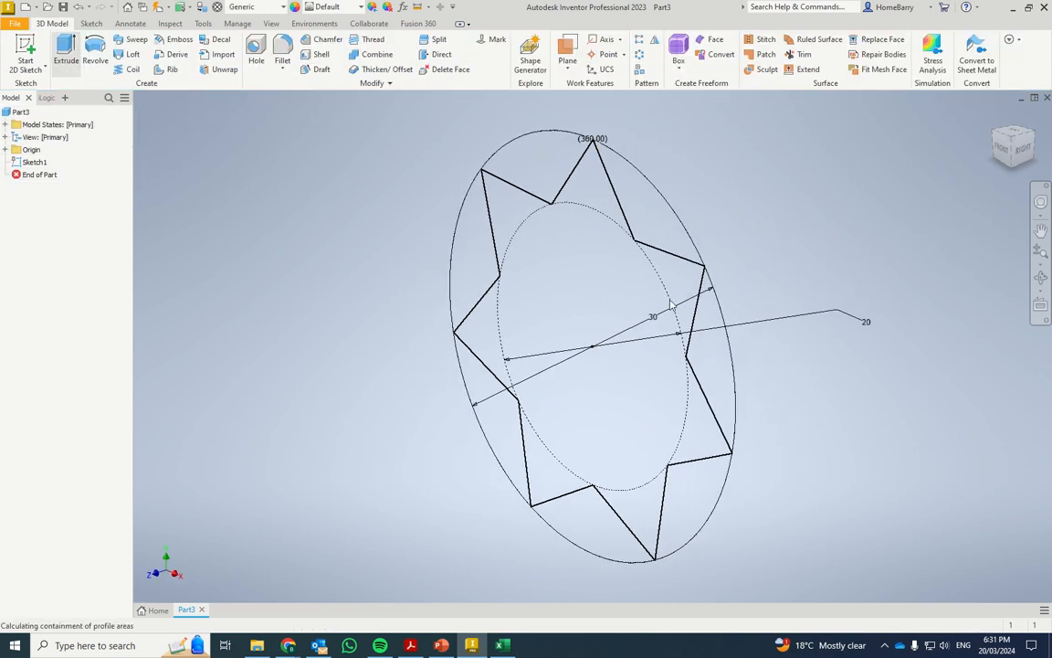